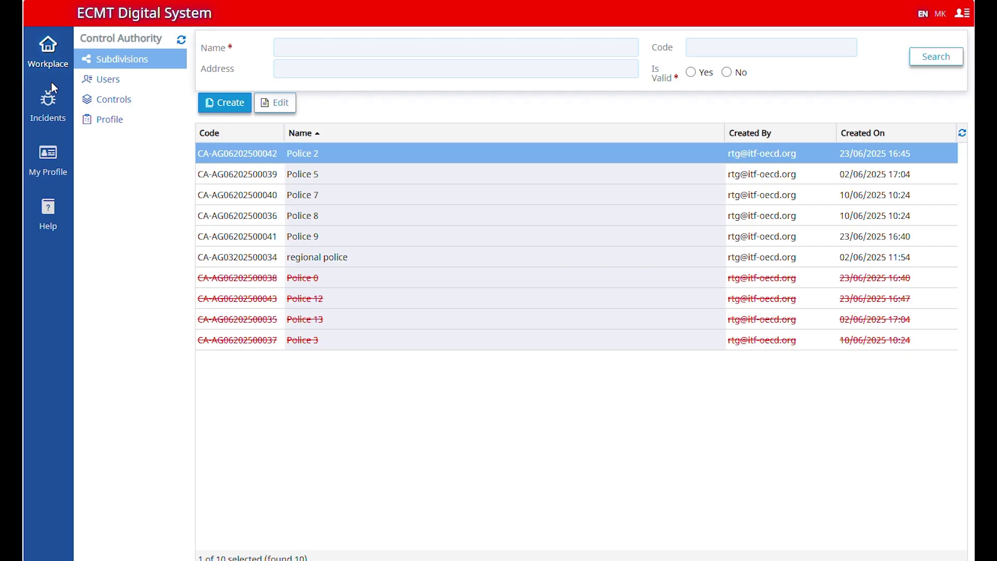
Step: Browse Incidents and My Profile, then open Help to show the User Manuals list
left_click(49, 109)
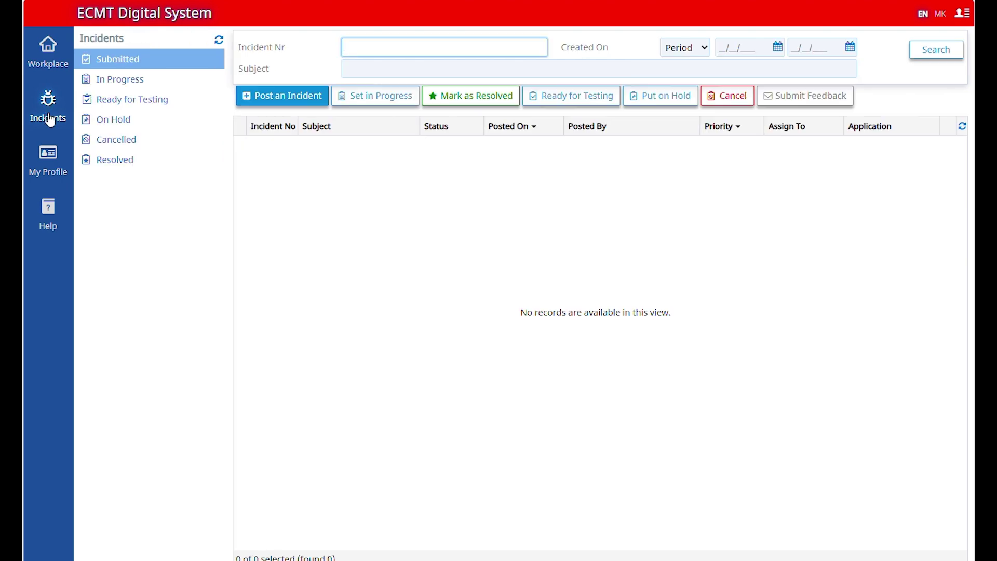
left_click(56, 170)
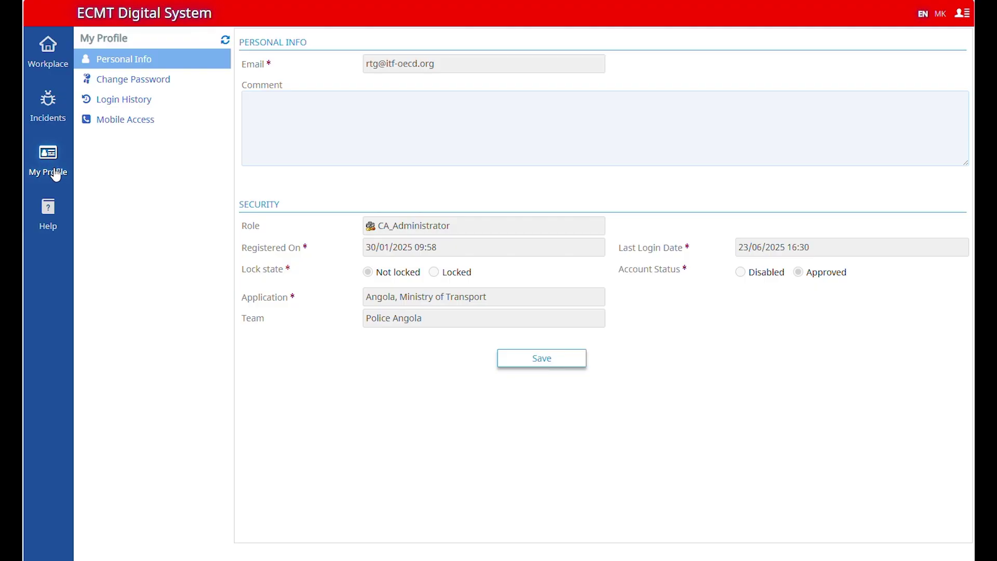
left_click(58, 229)
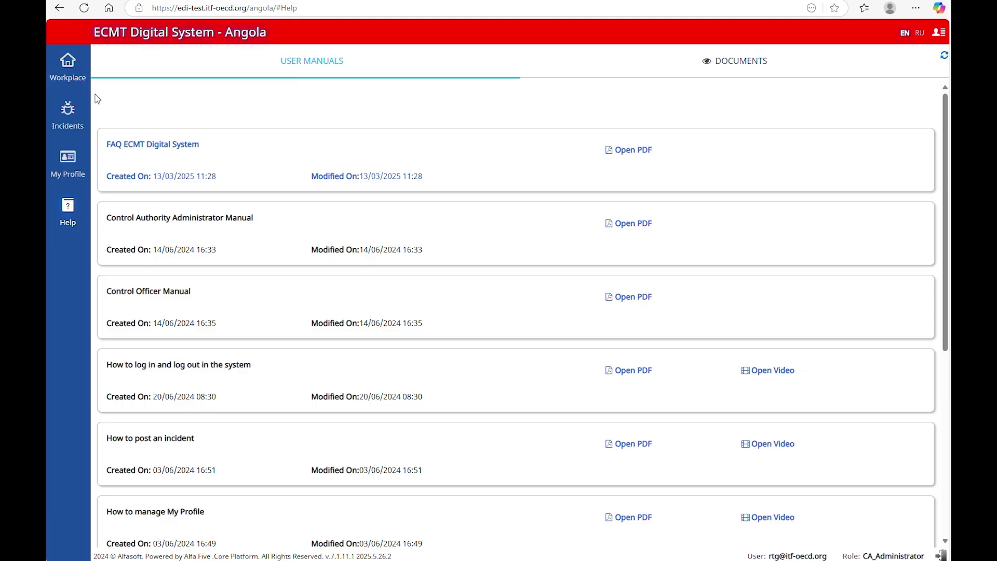
Step: View the My Profile Change Password form, then open the Control Authority Profile page
left_click(71, 165)
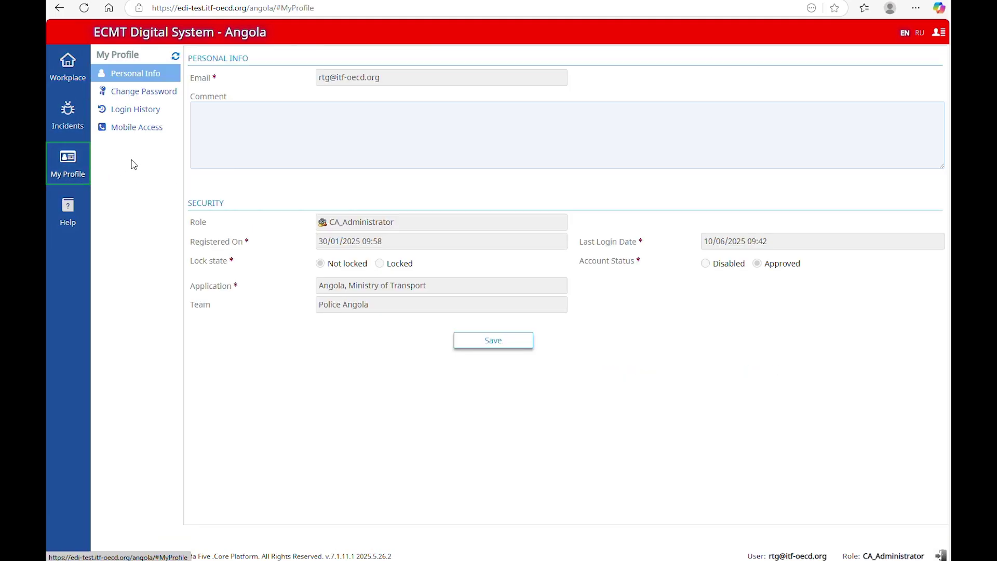
left_click(170, 89)
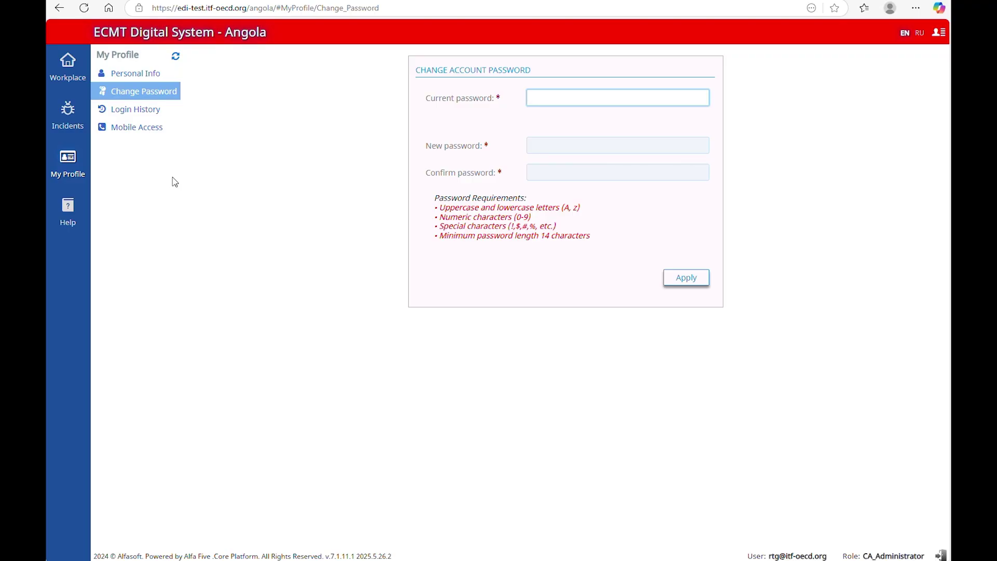
left_click(68, 66)
left_click(136, 134)
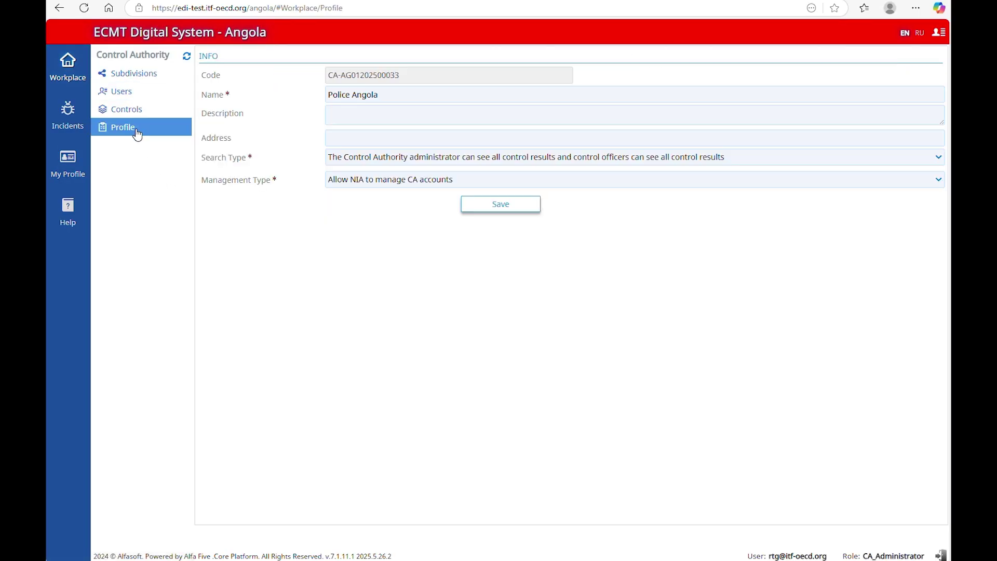
Step: Save Management Type as disabling NIA from closing, suspending or disabling CA accounts
left_click(437, 183)
left_click(468, 213)
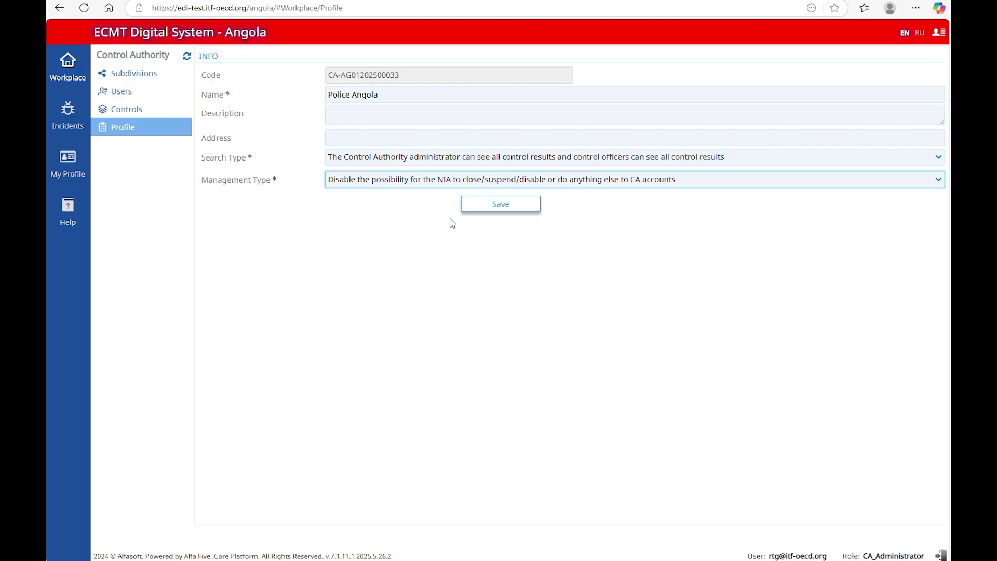
left_click(474, 205)
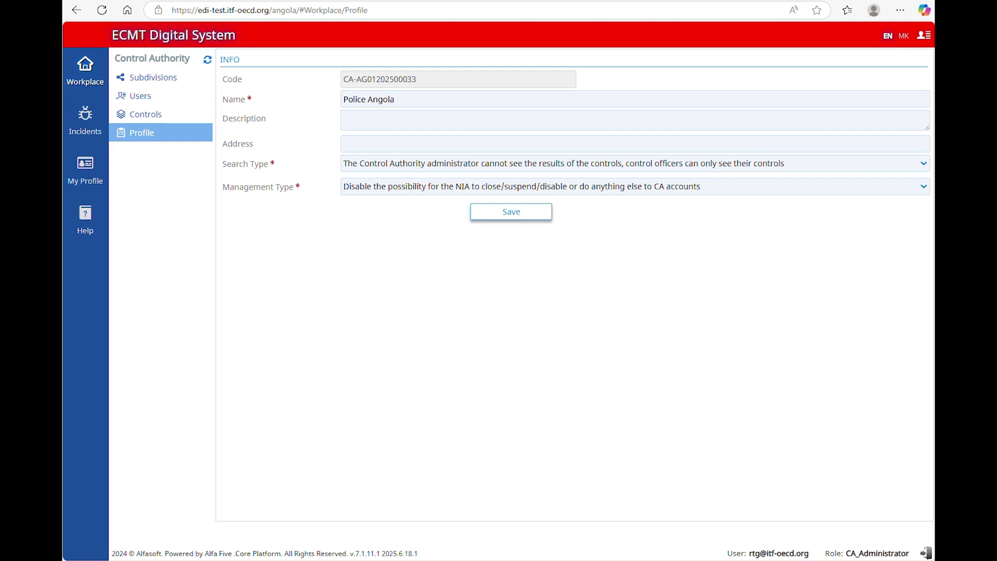
Step: Create subdivision 'Police 15' with an administrator e-mail and pasted password, and save it
left_click(89, 77)
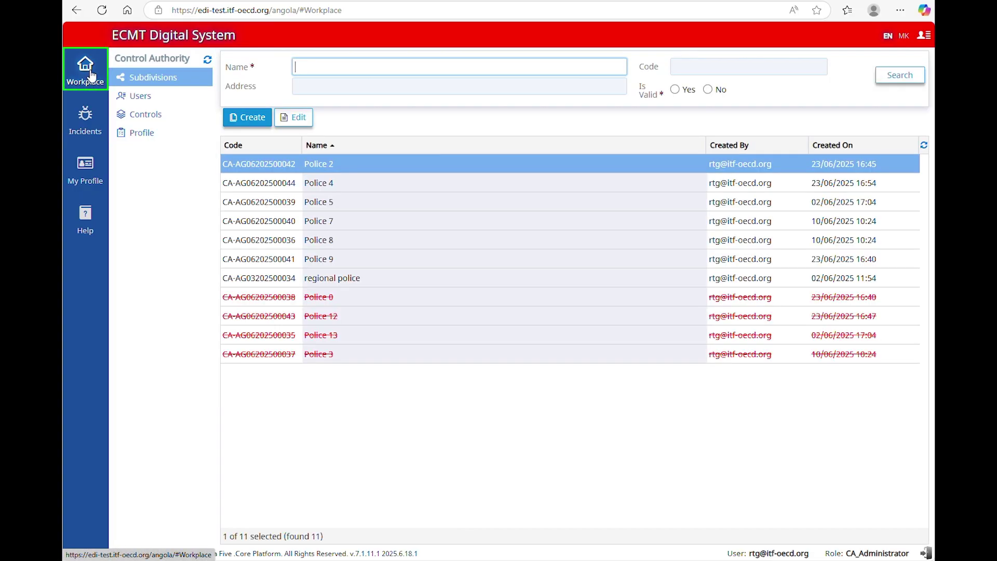
left_click(187, 78)
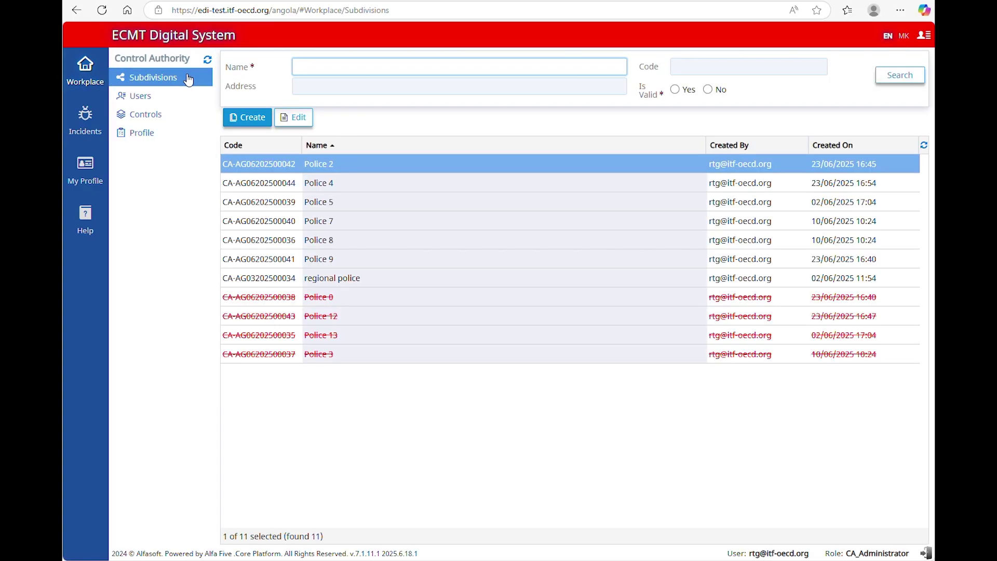
left_click(248, 117)
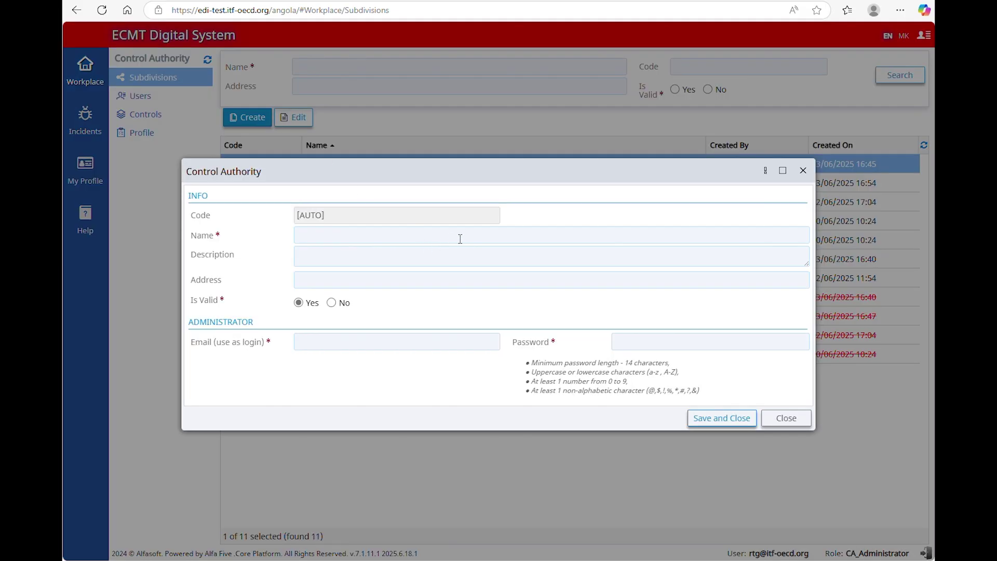
left_click(470, 235)
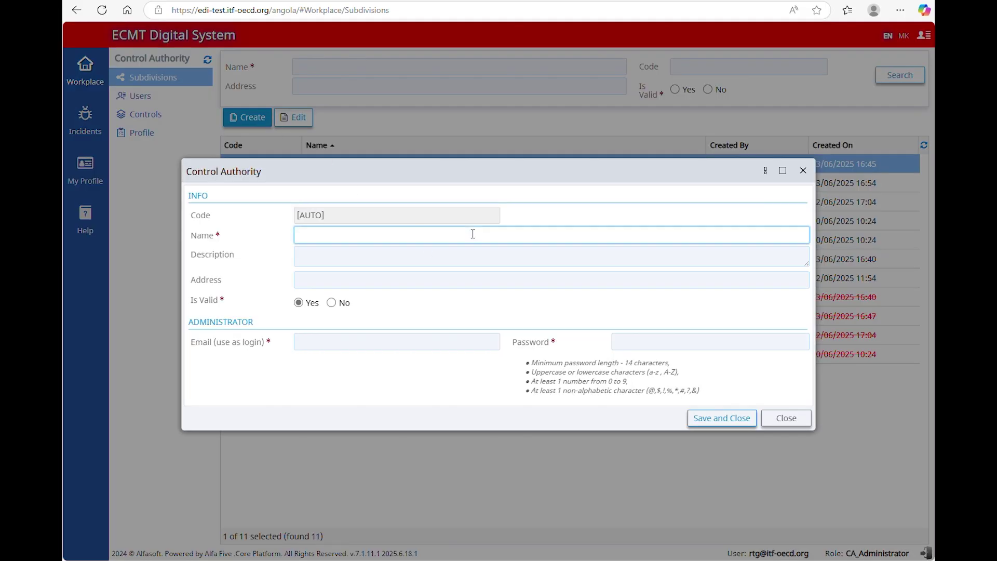
type("Police 15")
left_click(464, 342)
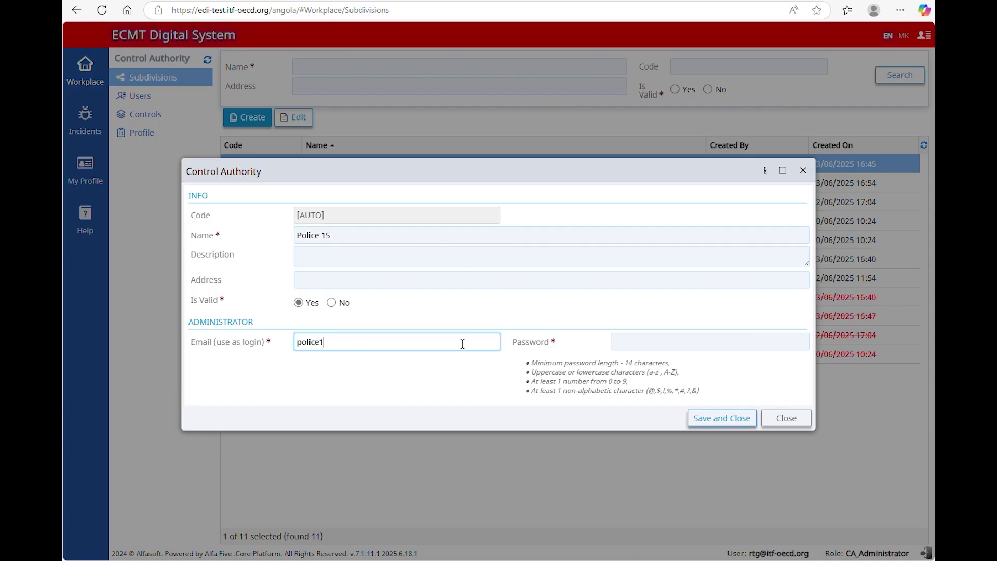
key("Tab")
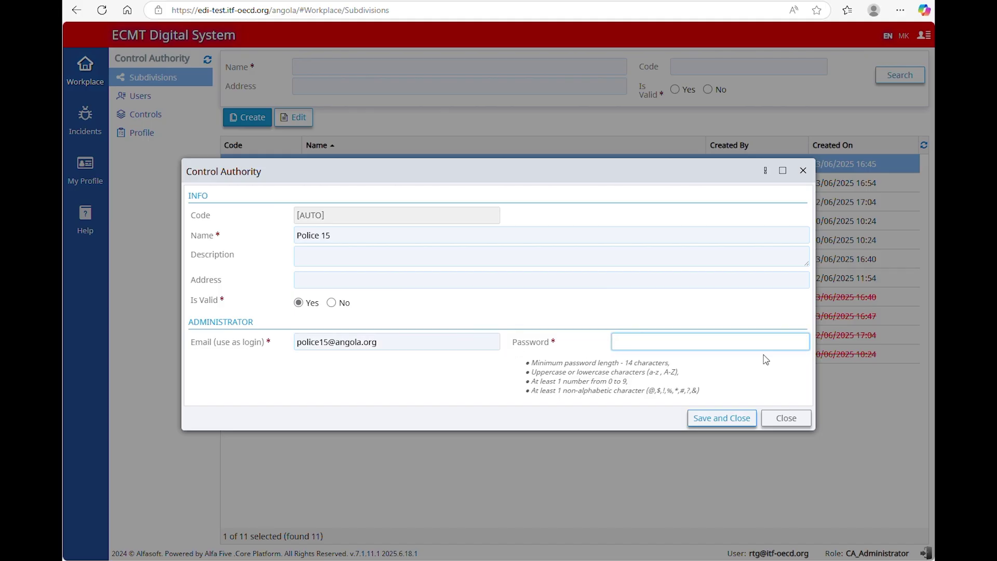
key("ctrl+v")
left_click(744, 419)
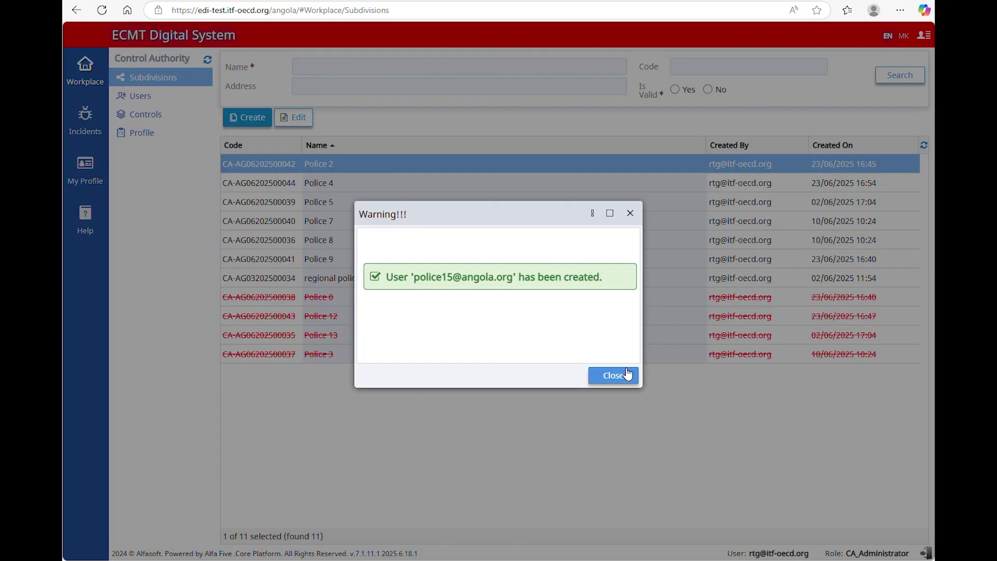
left_click(613, 375)
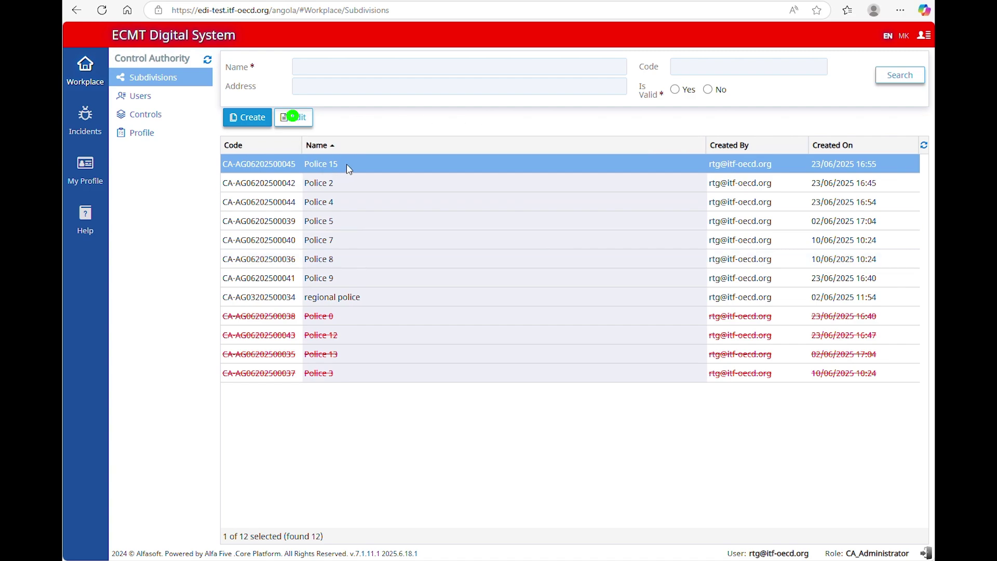
Step: Rename subdivision Police 15 to Police 17 and save it
left_click(307, 119)
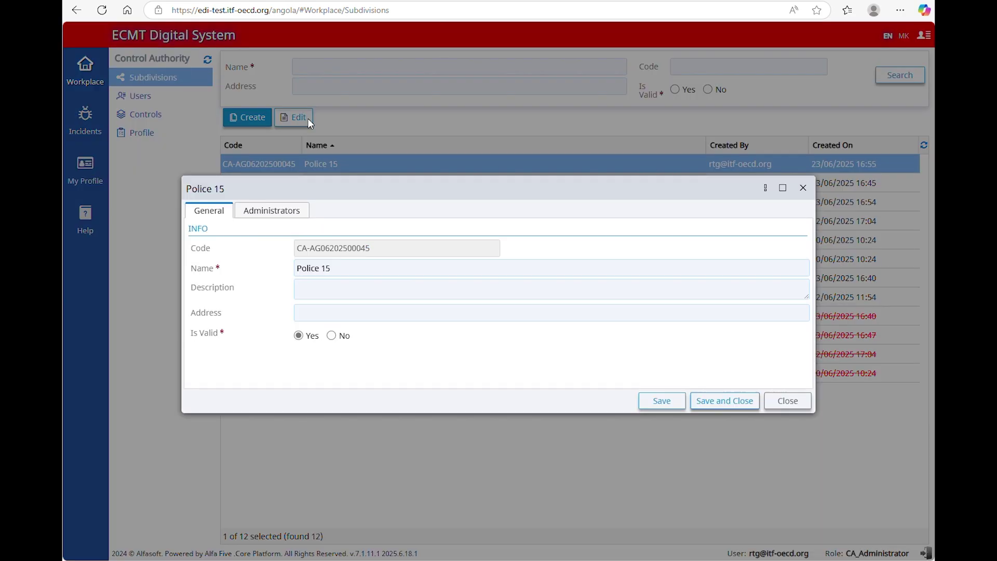
left_click(350, 268)
key("BackSpace")
type("7")
left_click(743, 405)
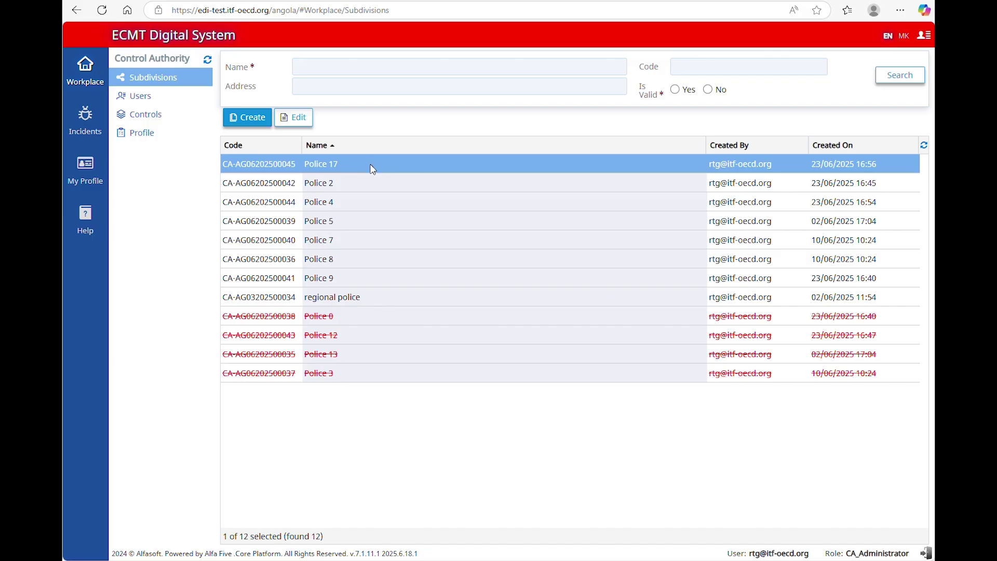
Step: Set Police 17's Is Valid to No and save it
left_click(300, 123)
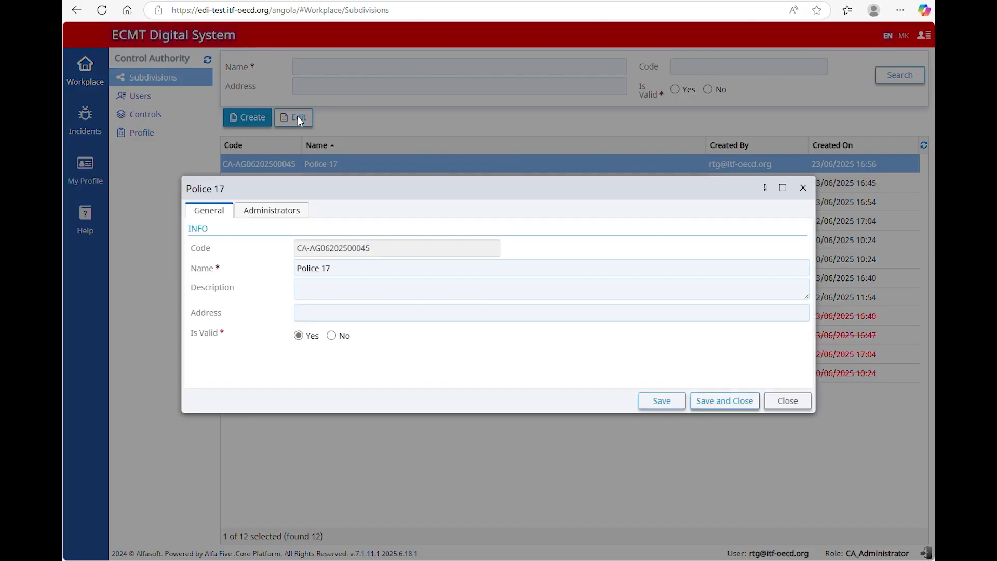
left_click(331, 336)
left_click(732, 404)
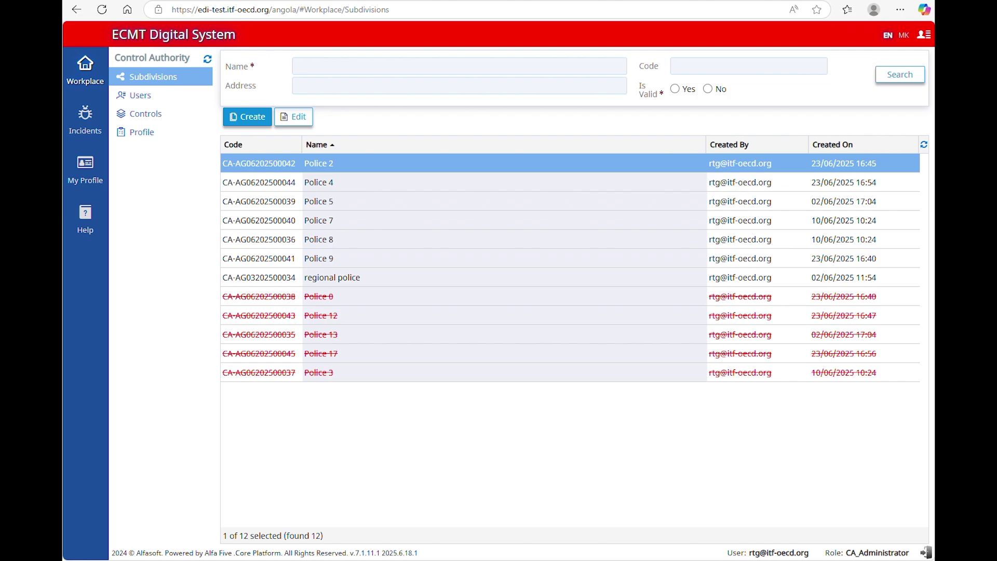
Step: Register a new Control Authority user with an e-mail, a password and the CA_ControlOfficer role
left_click(91, 76)
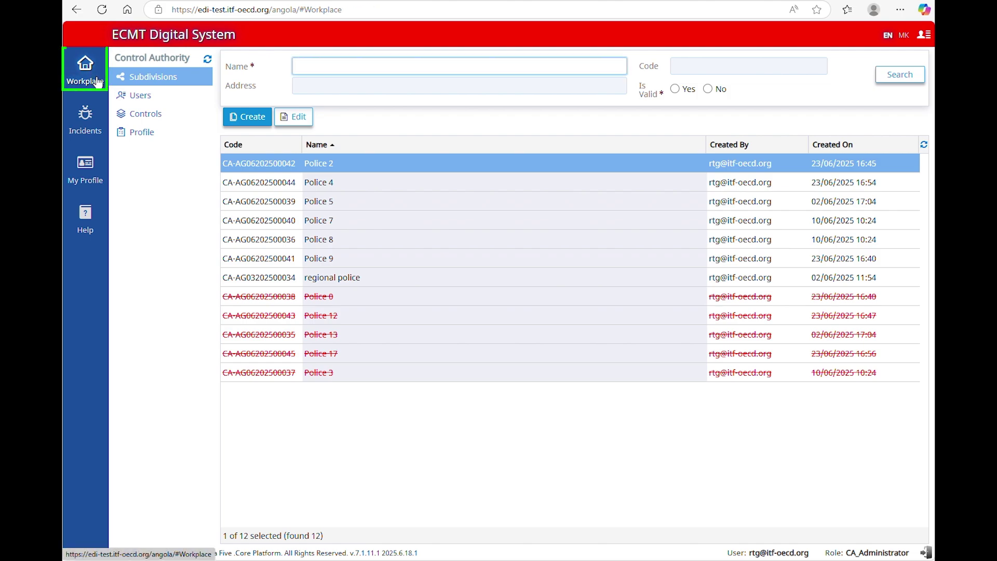
left_click(149, 96)
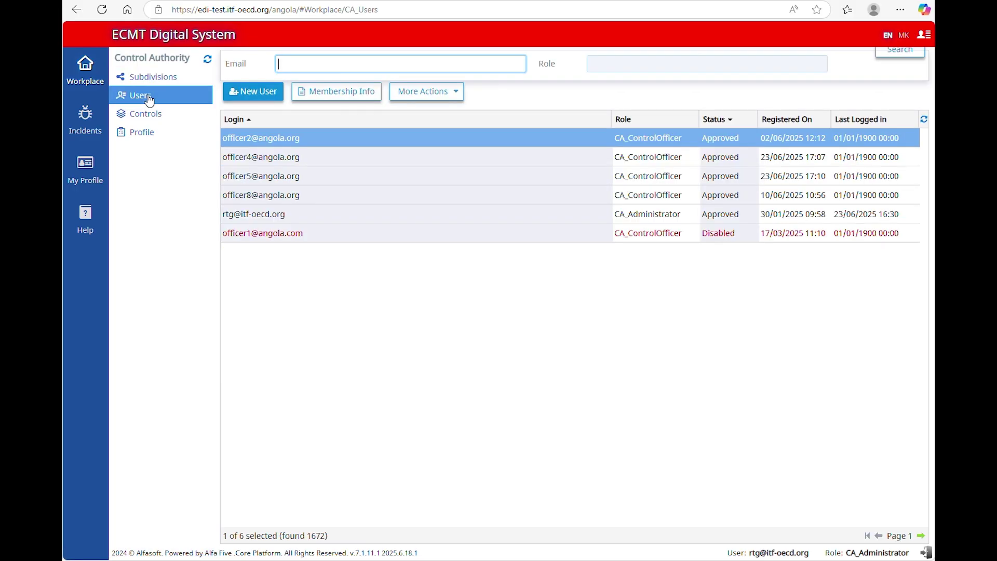
left_click(253, 91)
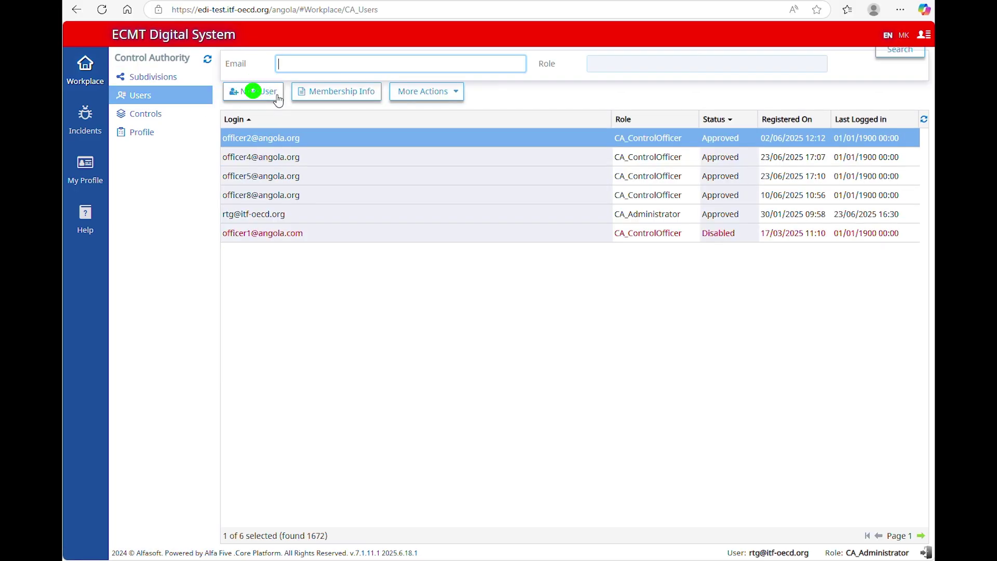
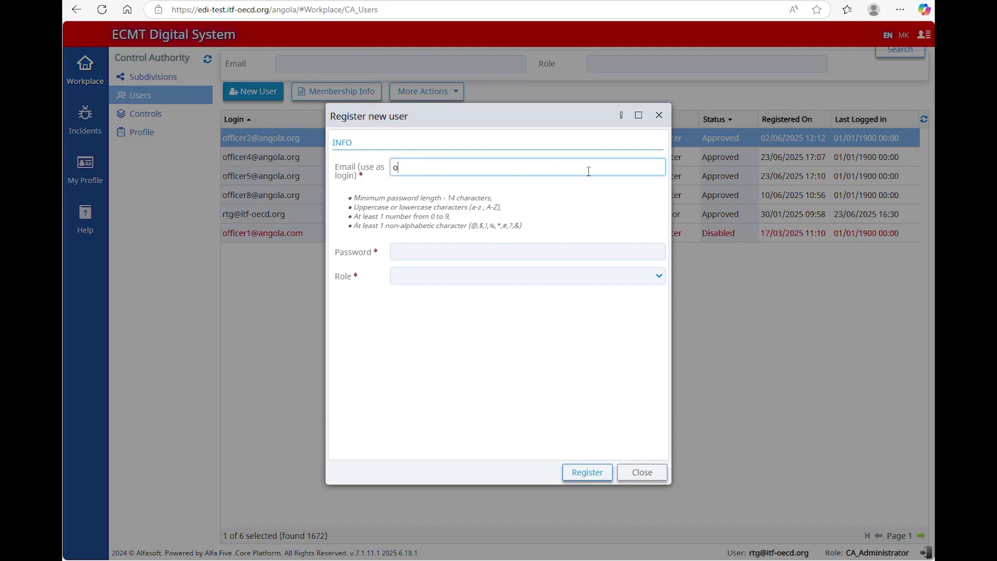
left_click(606, 246)
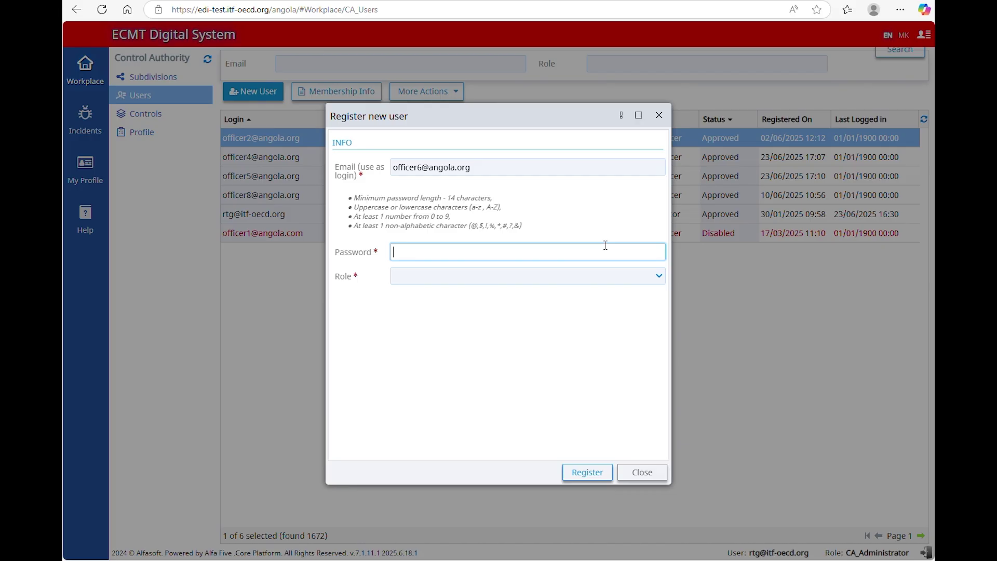
left_click(659, 280)
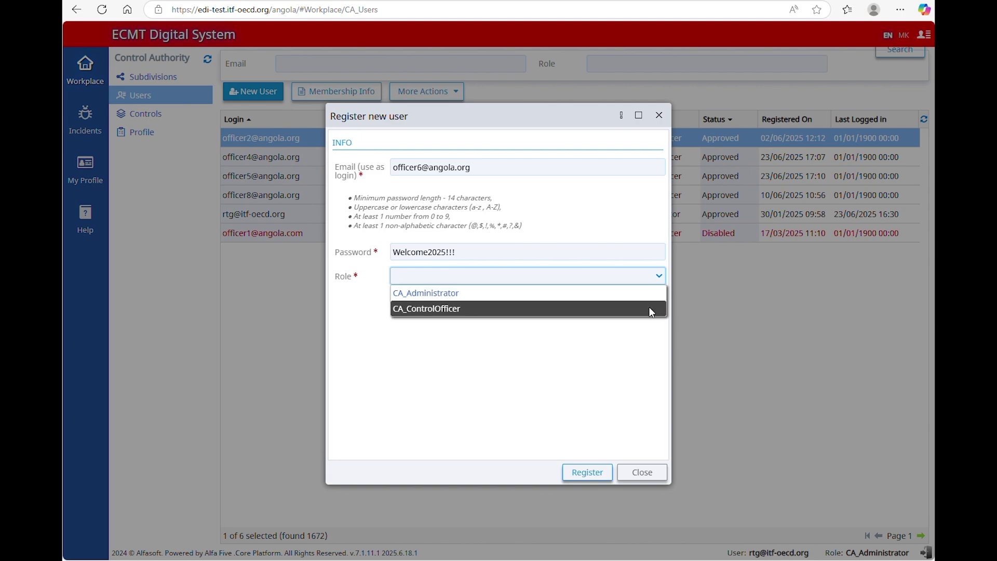
left_click(651, 310)
left_click(599, 474)
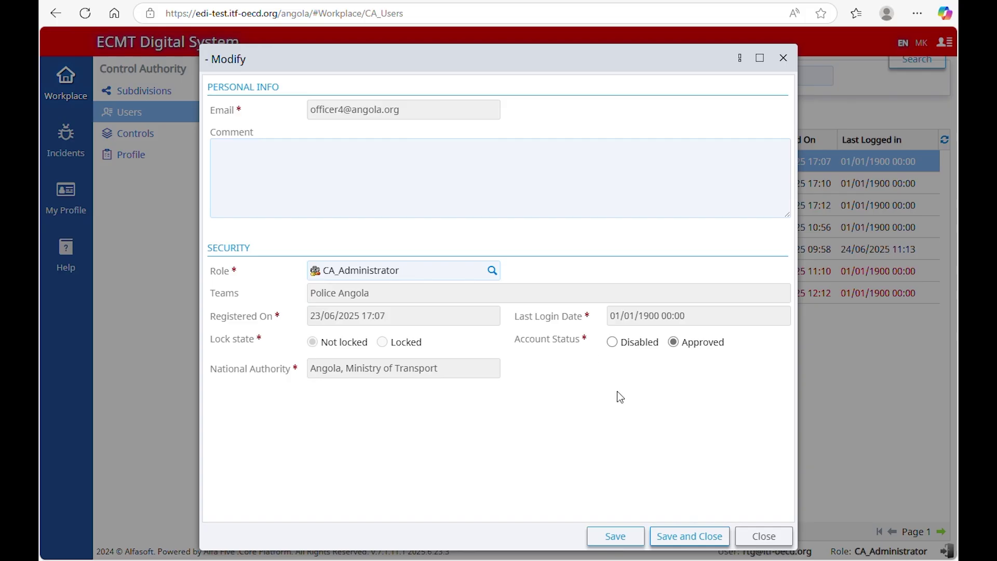
Step: Disable the open account, then set the last disabled administrator back to Approved
left_click(613, 343)
left_click(675, 534)
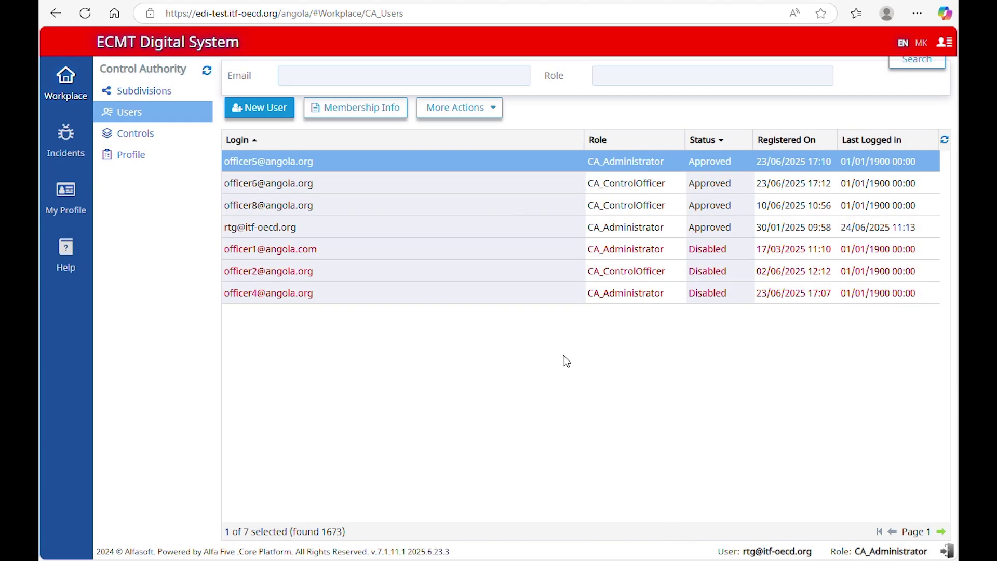
left_click(538, 293)
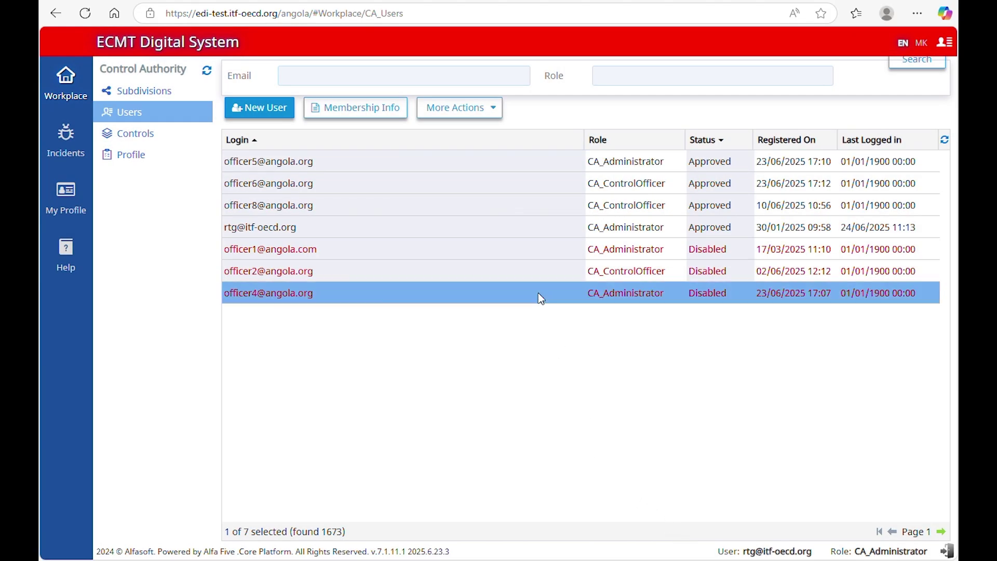
left_click(398, 115)
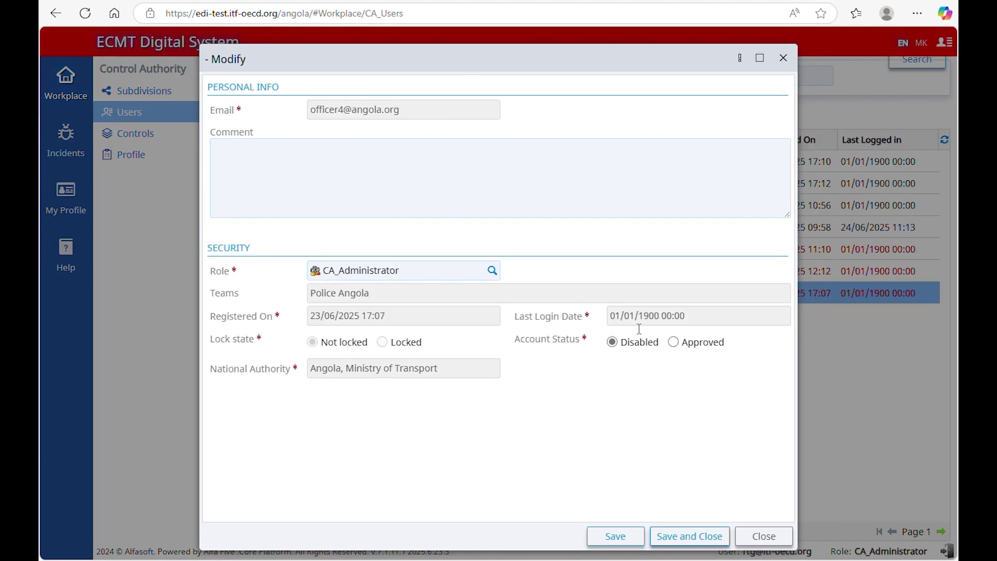
left_click(675, 346)
left_click(707, 535)
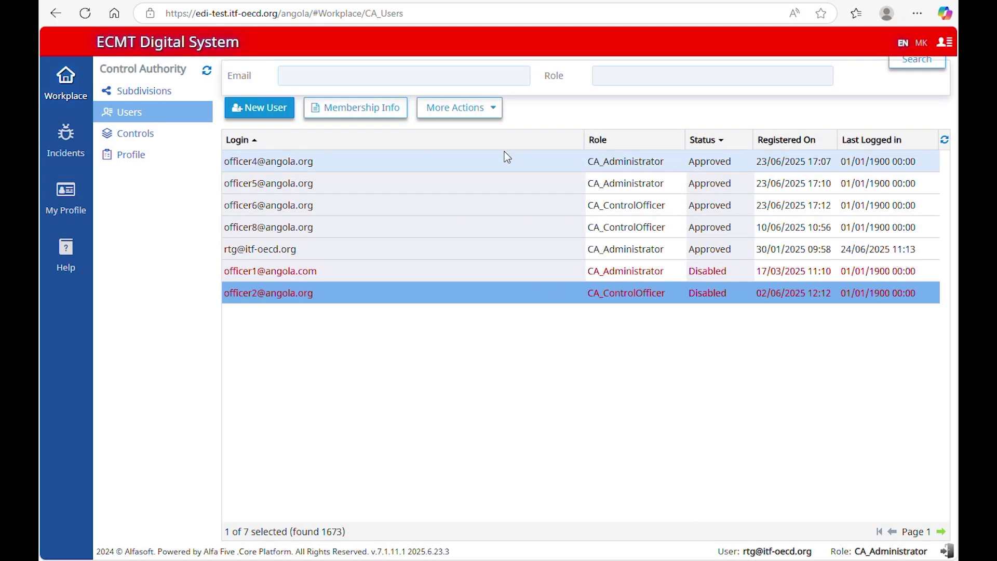
Step: Re-save the top user's record with CA_Administrator as its role
left_click(507, 162)
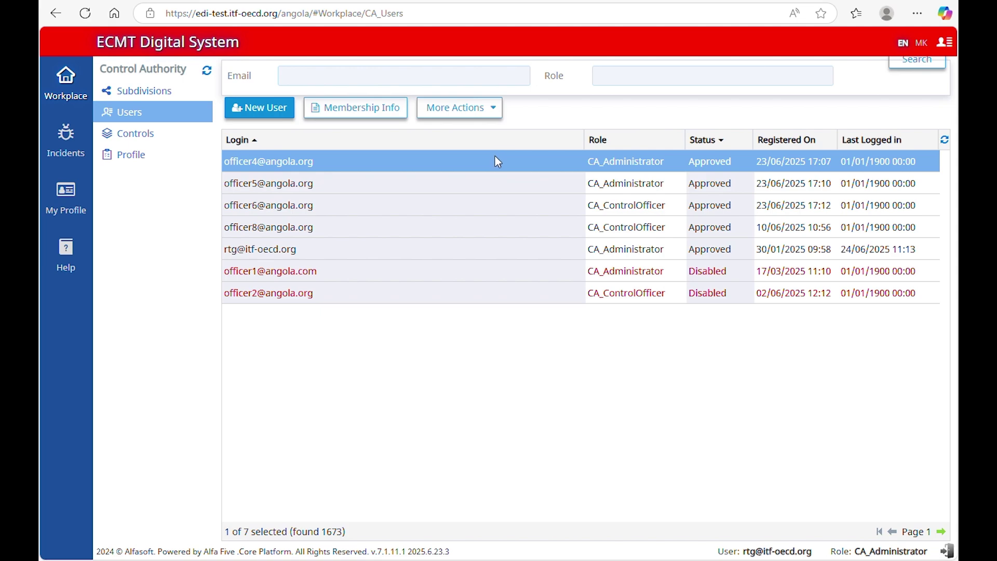
left_click(404, 118)
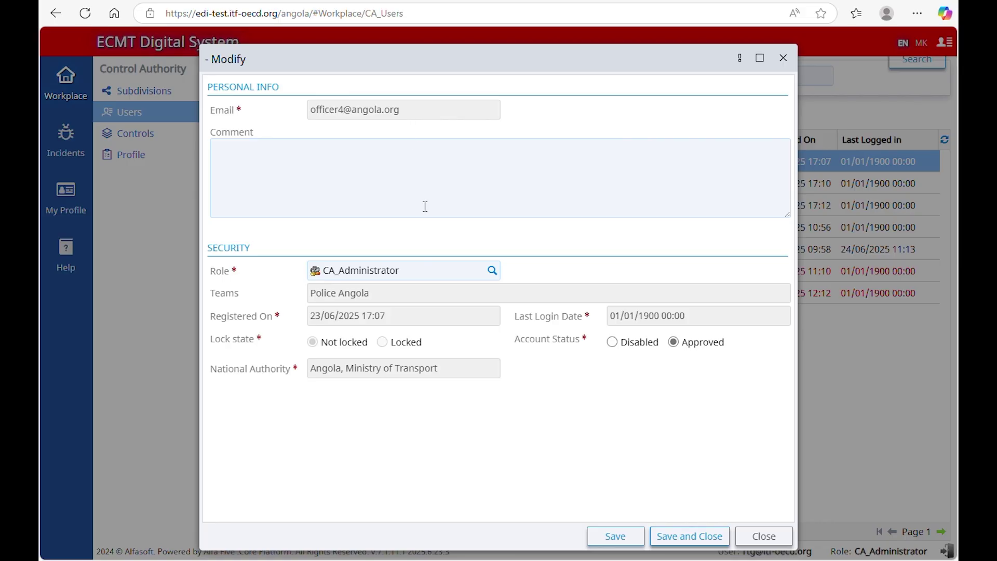
left_click(439, 274)
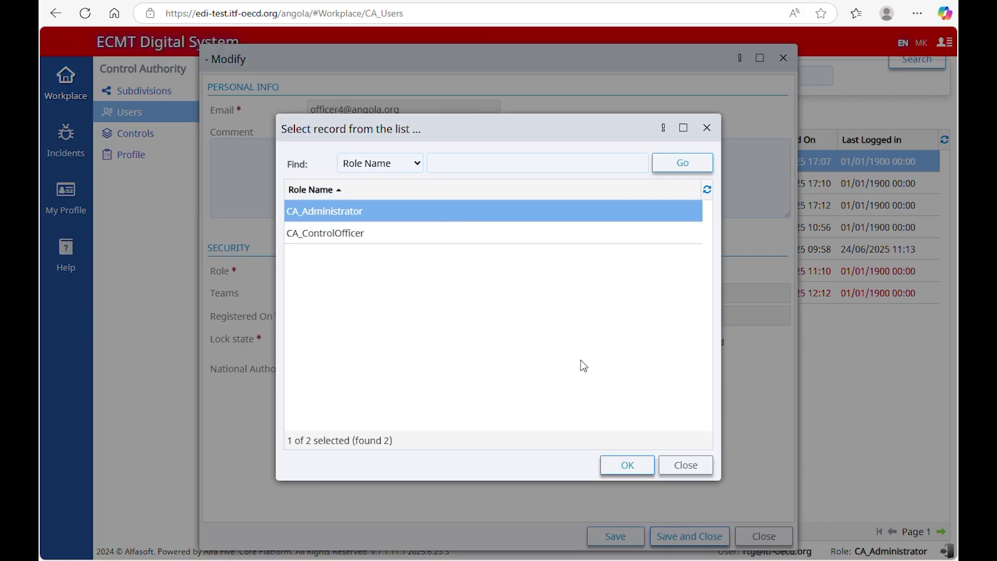
left_click(628, 465)
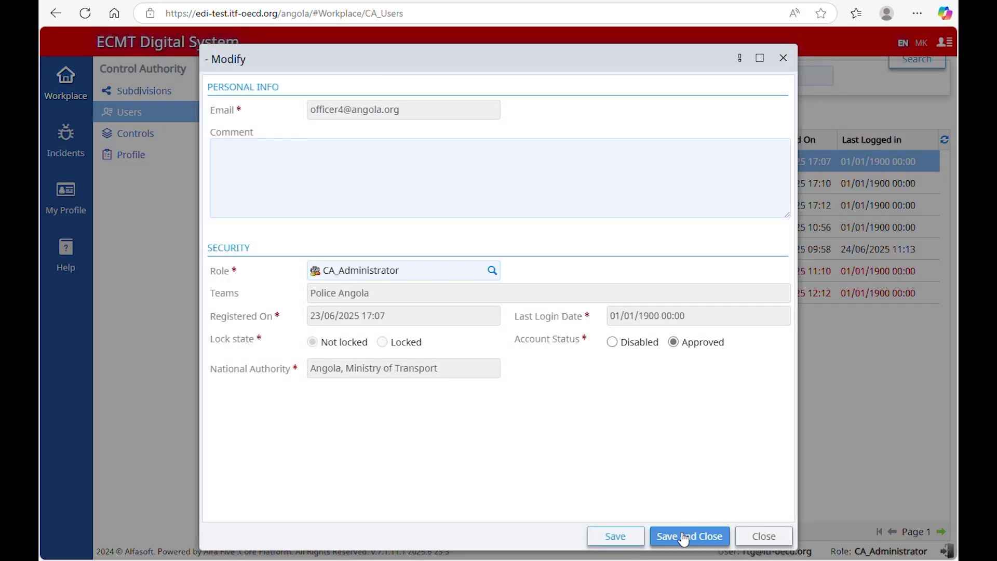
left_click(685, 538)
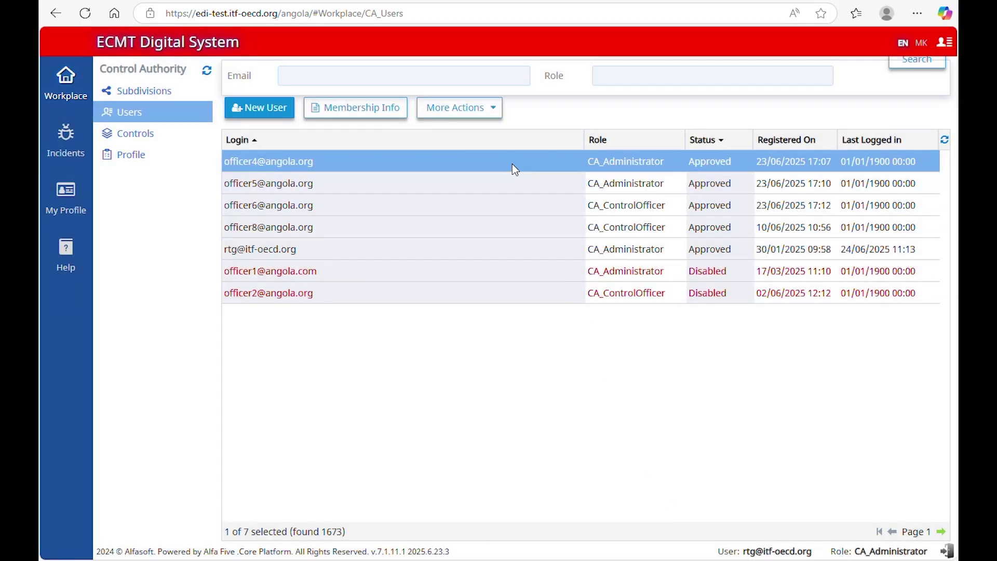
Step: Reset the top user's password to a pasted new password
left_click(499, 115)
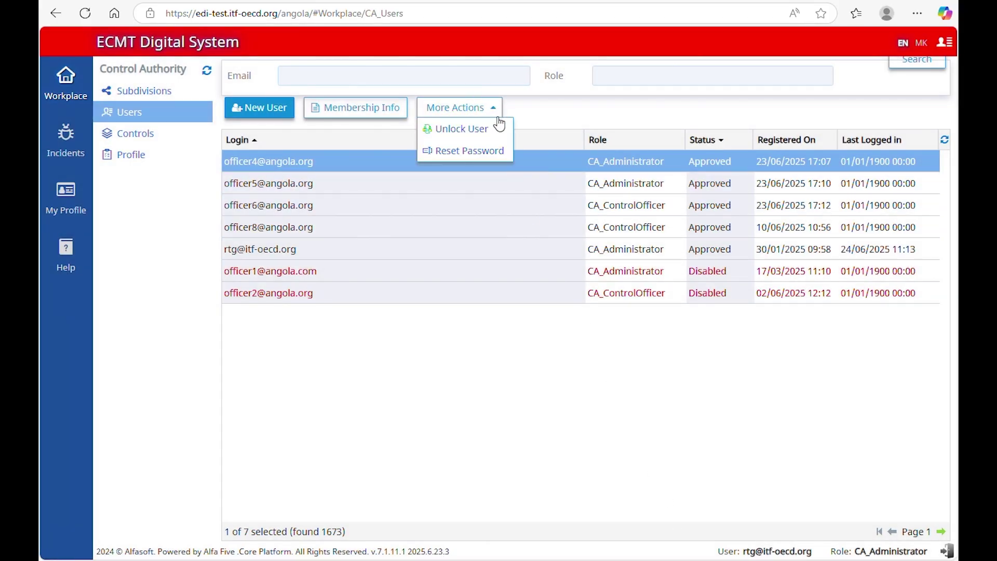
left_click(498, 153)
left_click(500, 369)
key("ctrl+v")
left_click(557, 419)
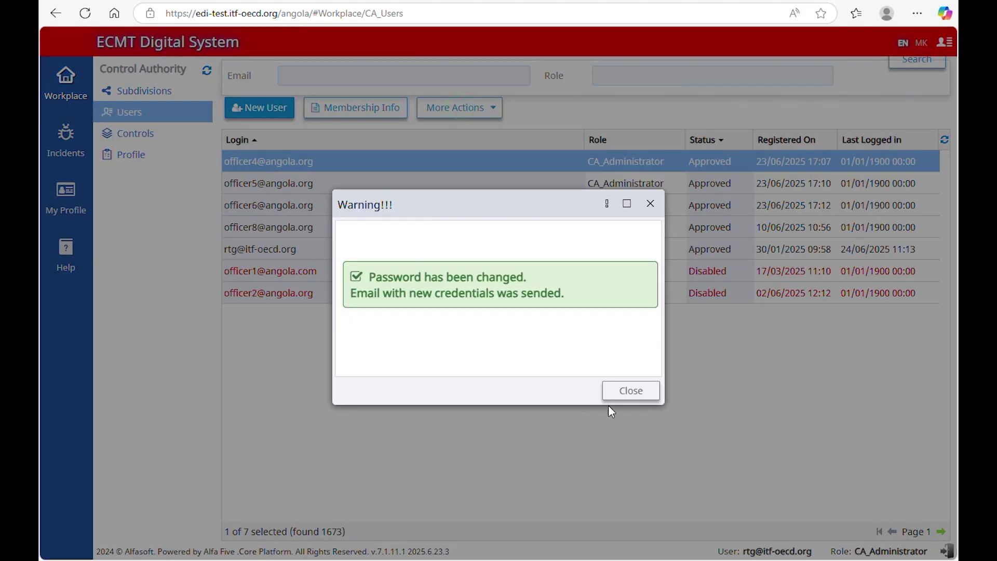
left_click(628, 390)
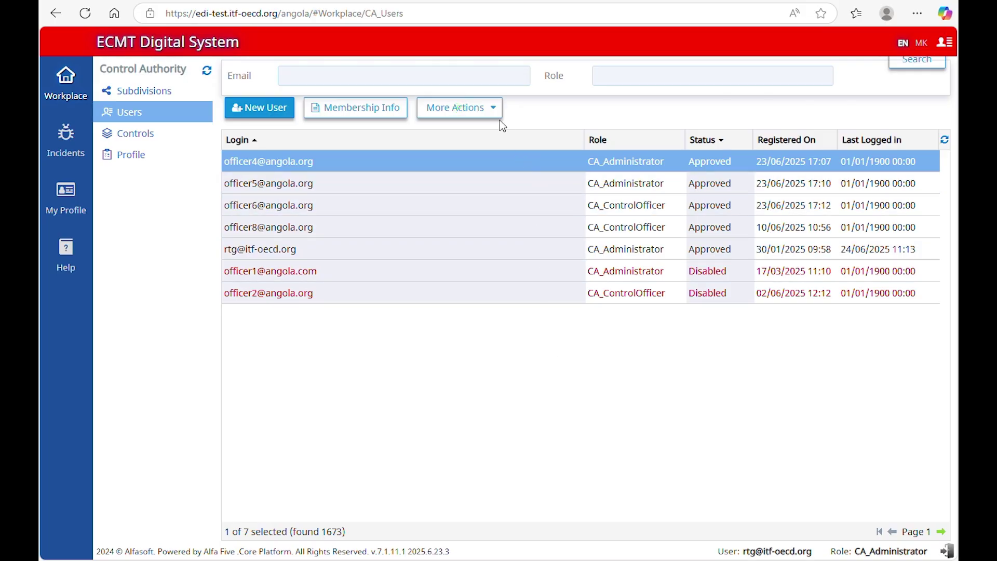
Step: Unlock the top user via More Actions
left_click(459, 107)
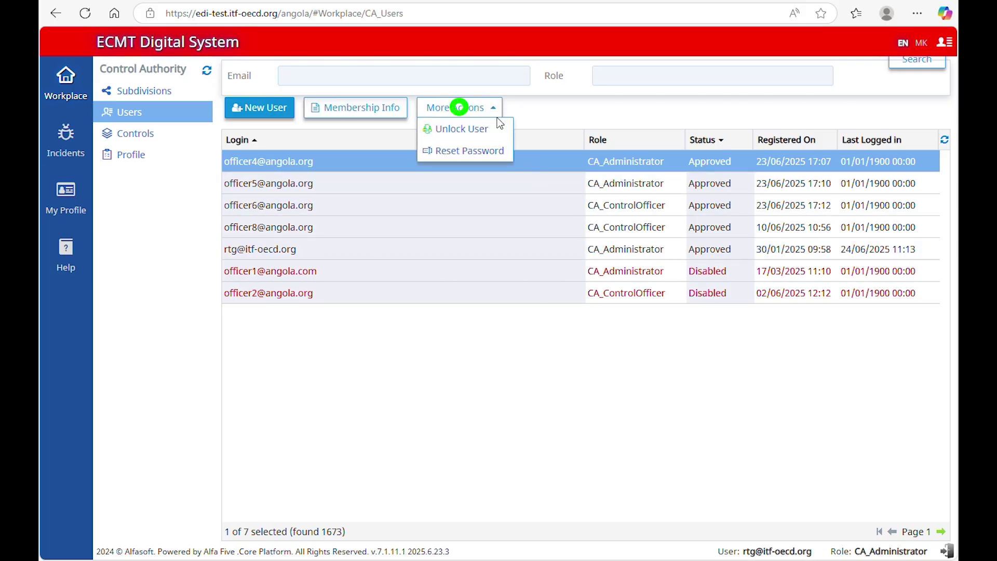
left_click(497, 130)
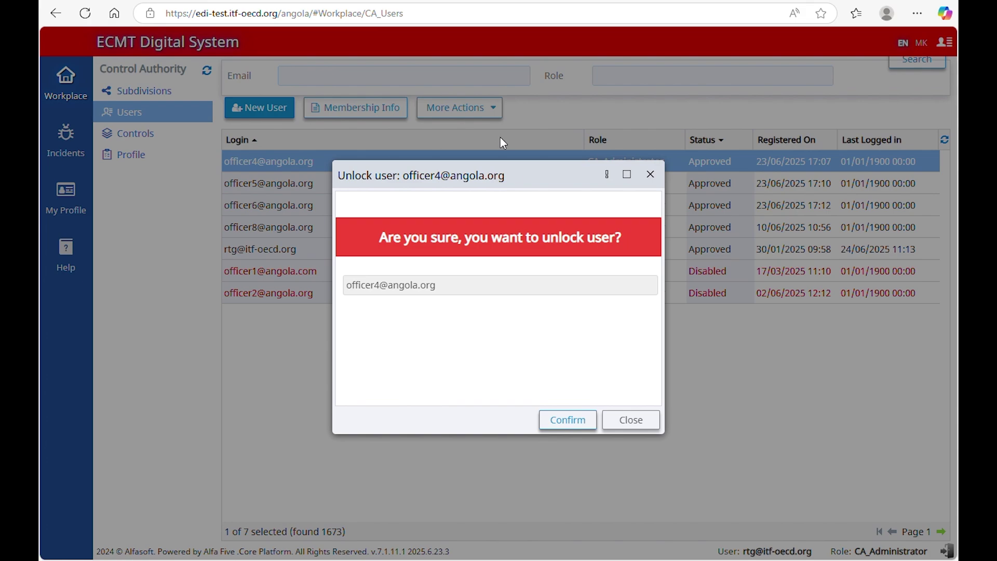
left_click(568, 422)
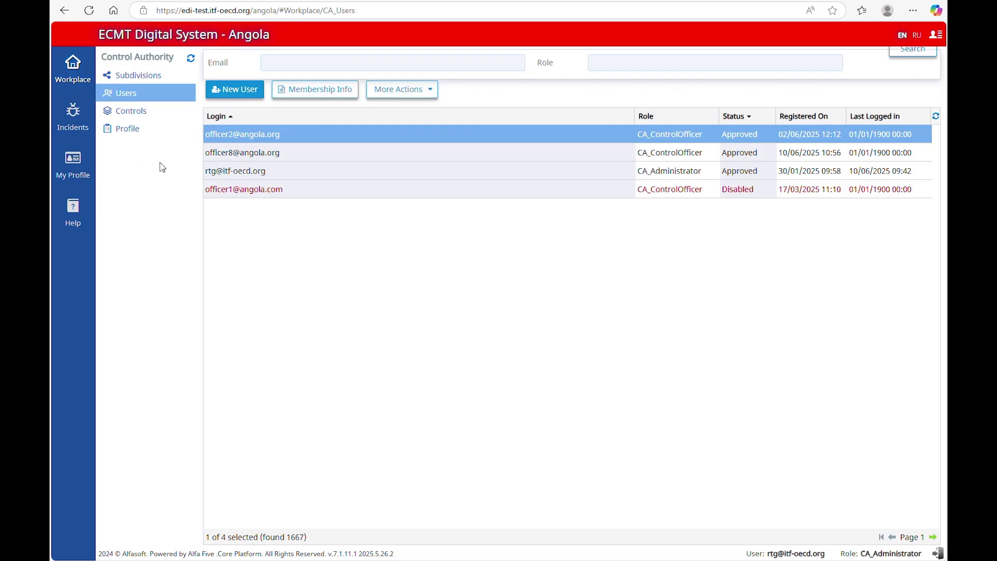
Step: Show the mobile app download QR code on My Profile's Mobile Access page, then close it
left_click(68, 172)
left_click(146, 130)
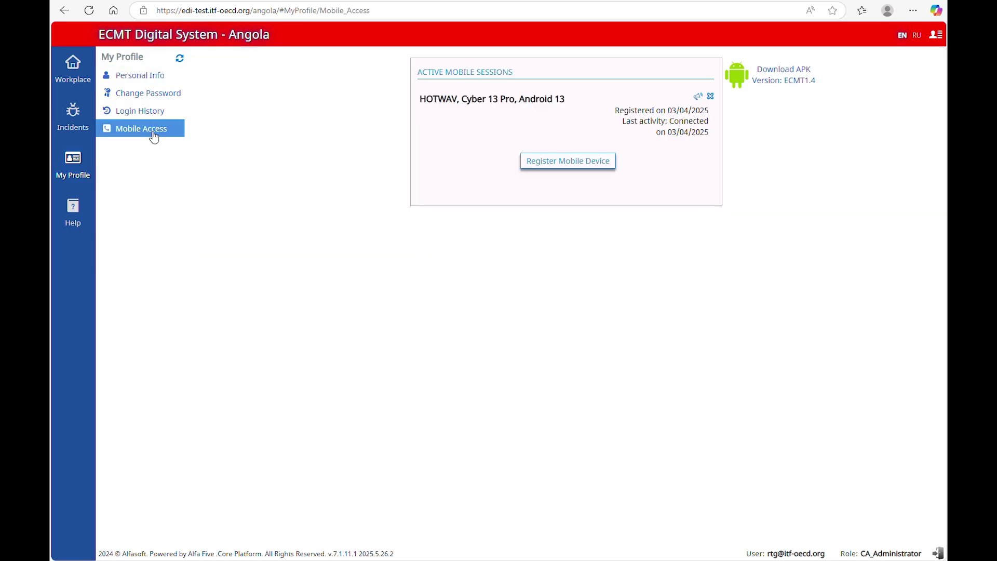
left_click(782, 75)
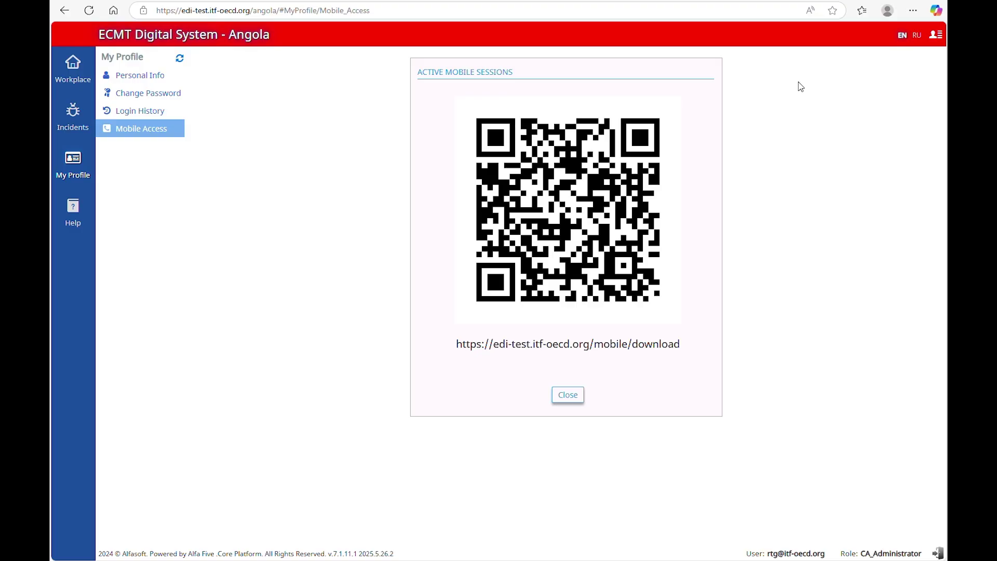
left_click(563, 398)
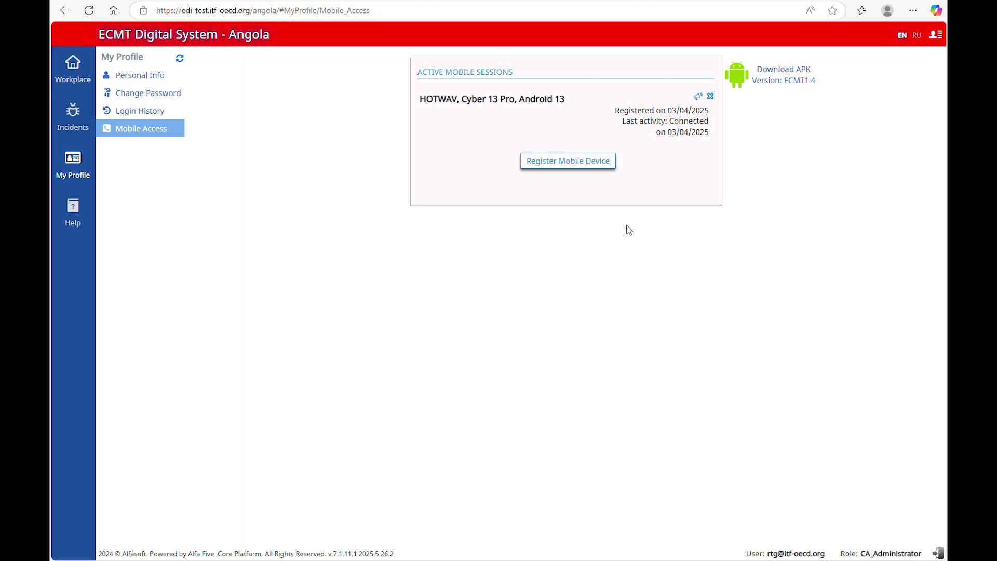
Step: Start registering a new mobile device from Mobile Access
left_click(587, 163)
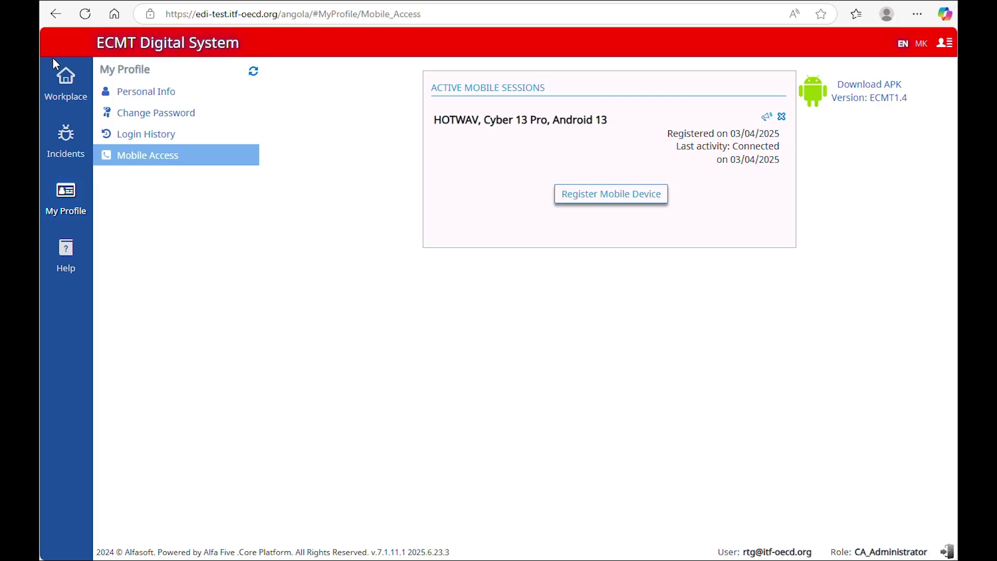
Step: Open the Control Authority's Controls list (81 controls, newest first) from Workplace
left_click(68, 87)
left_click(123, 133)
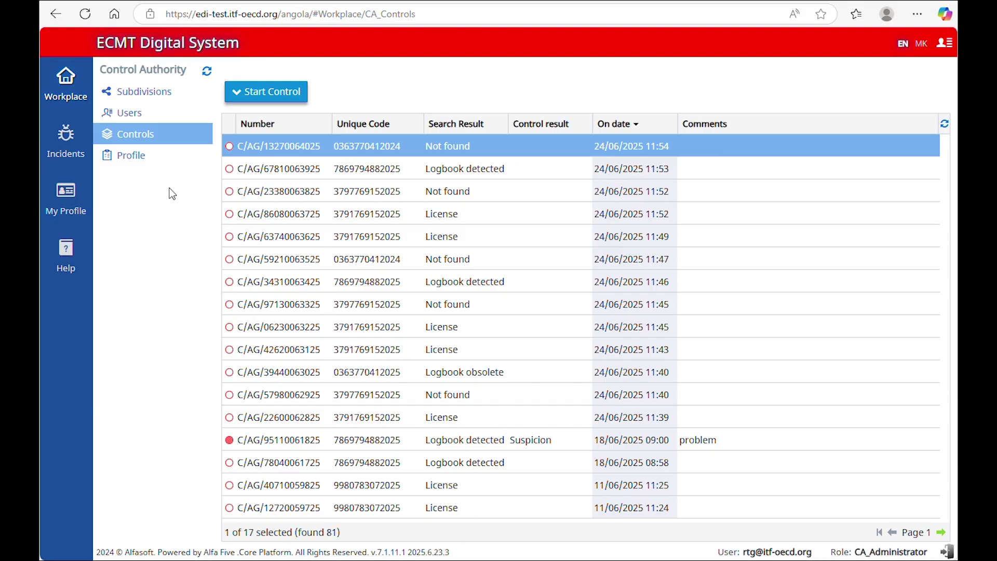
Step: Record a control by pasting a logbook unique code, which returns a License result
left_click(294, 93)
key("ctrl+v")
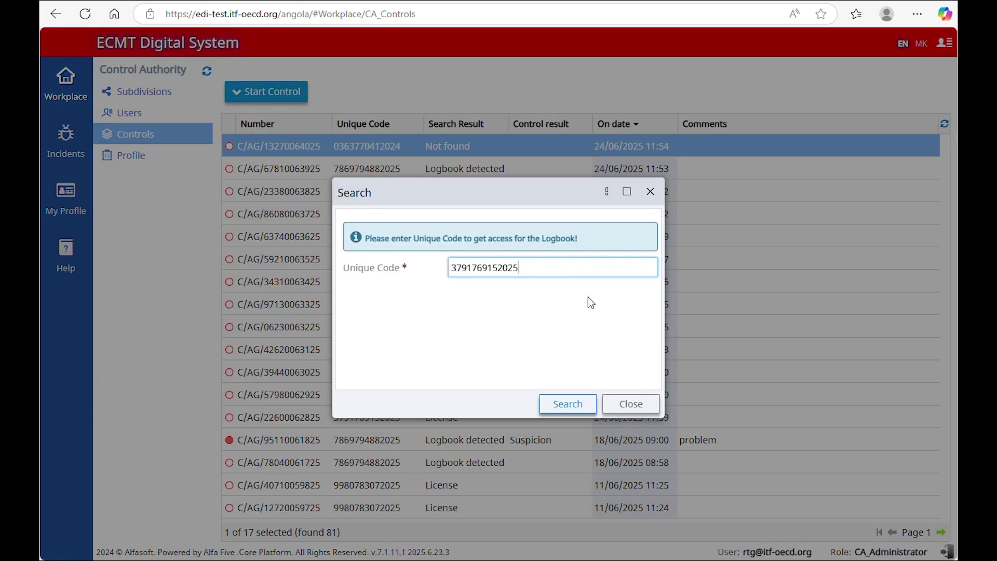
left_click(582, 410)
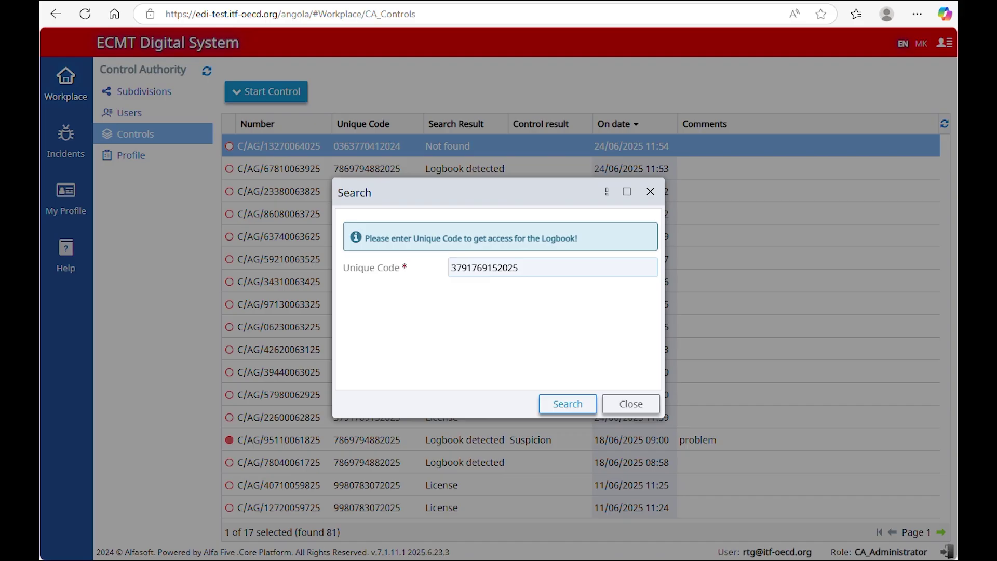
left_click(588, 406)
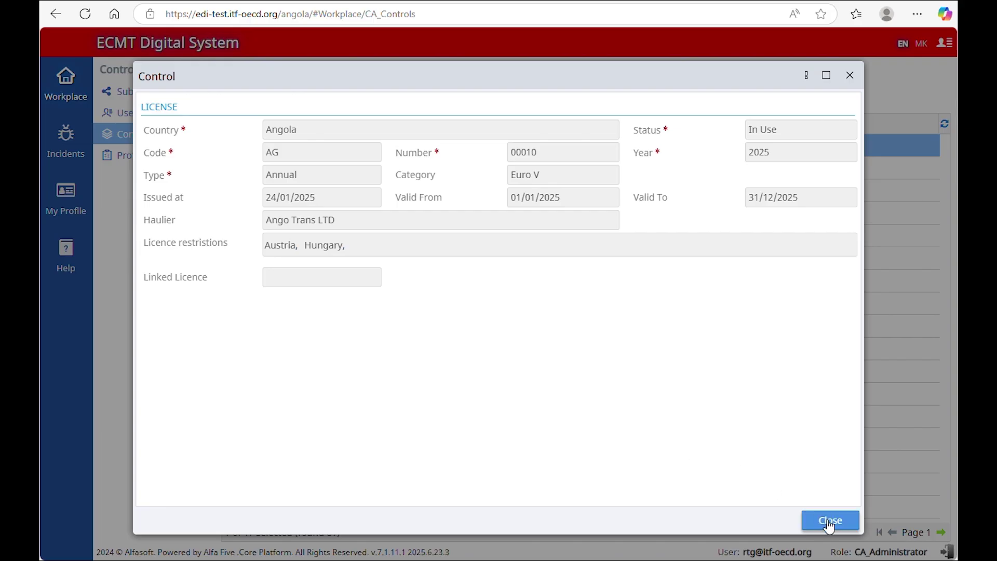
left_click(829, 521)
Step: Record a second control with another unique code, which returns Not found
left_click(291, 93)
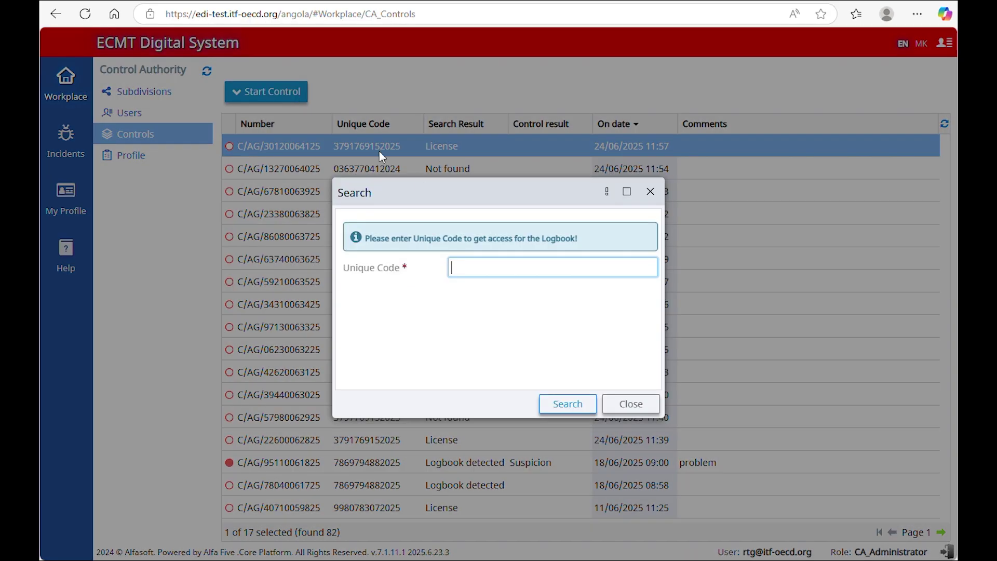
key("ctrl+v")
left_click(572, 403)
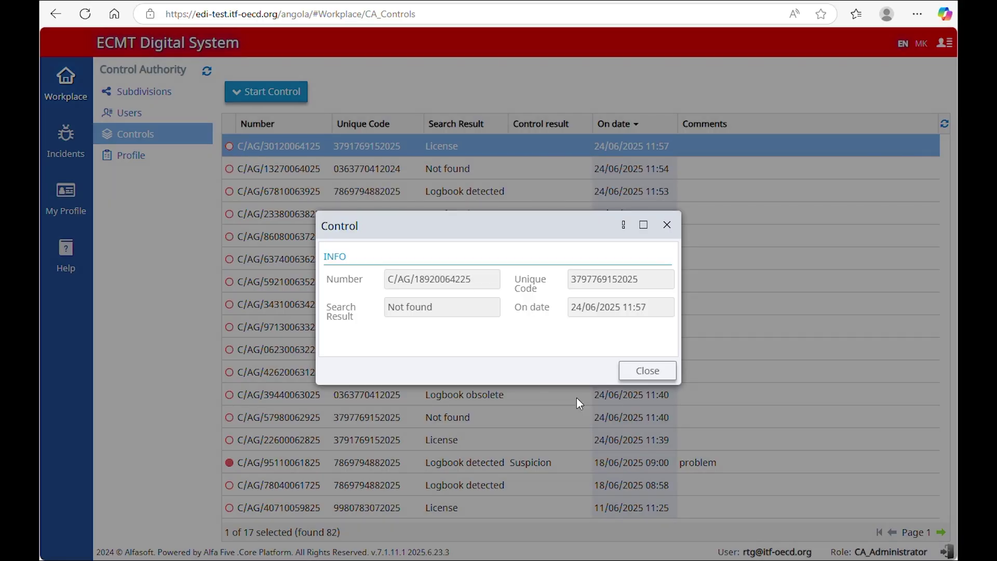
left_click(655, 372)
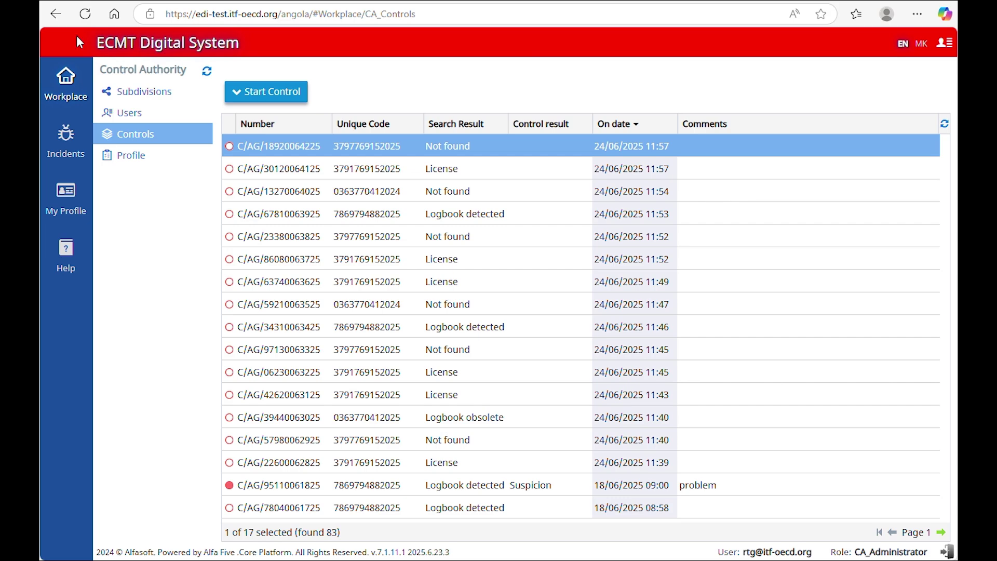
left_click(300, 91)
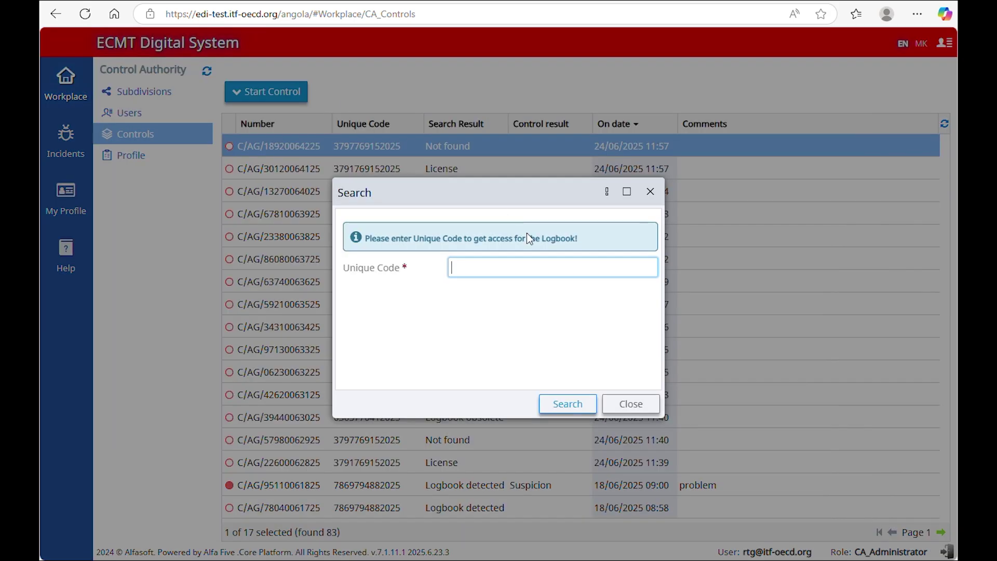
Step: Search a third unique code and review the documents of truck GER 111
key("ctrl+v")
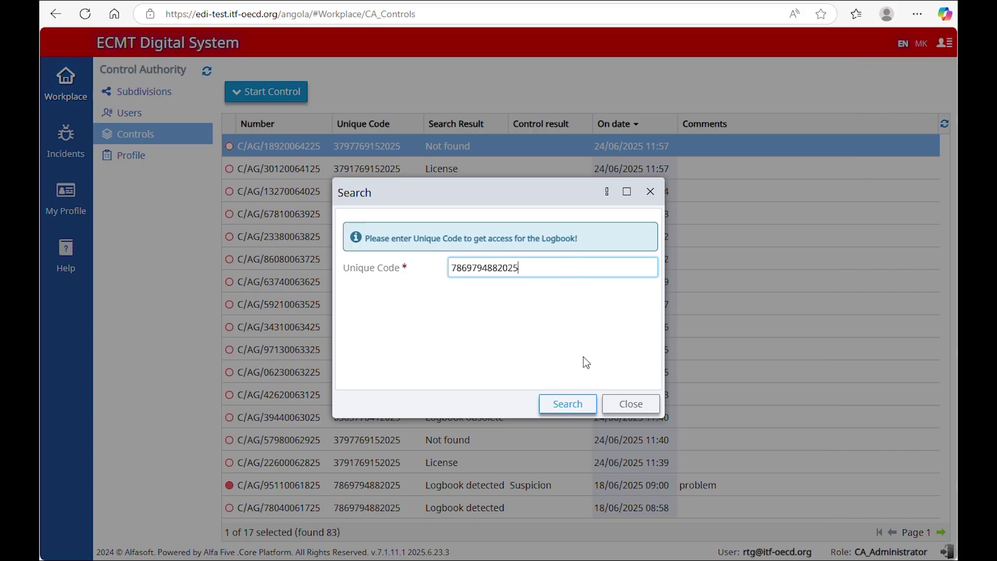
left_click(583, 406)
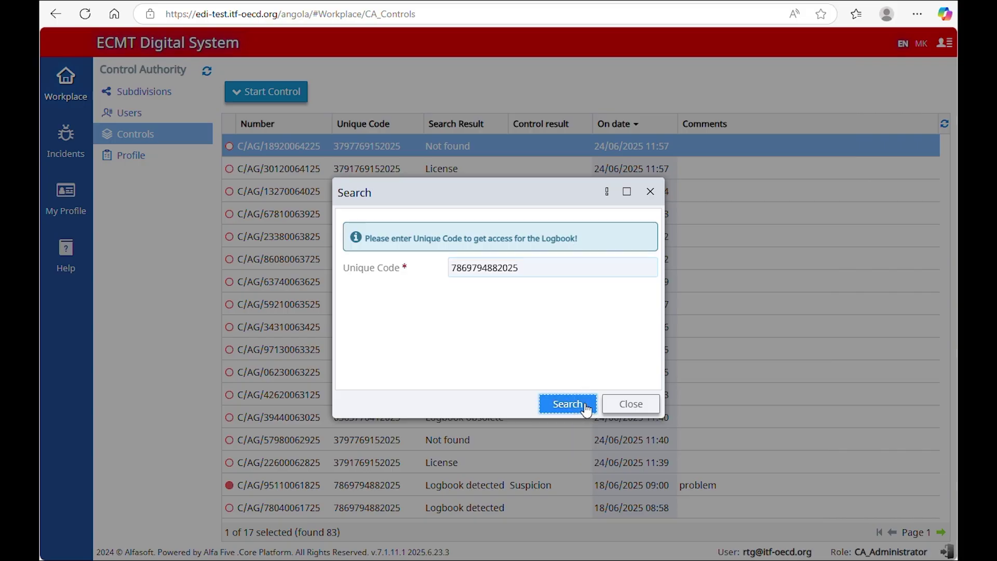
left_click(586, 409)
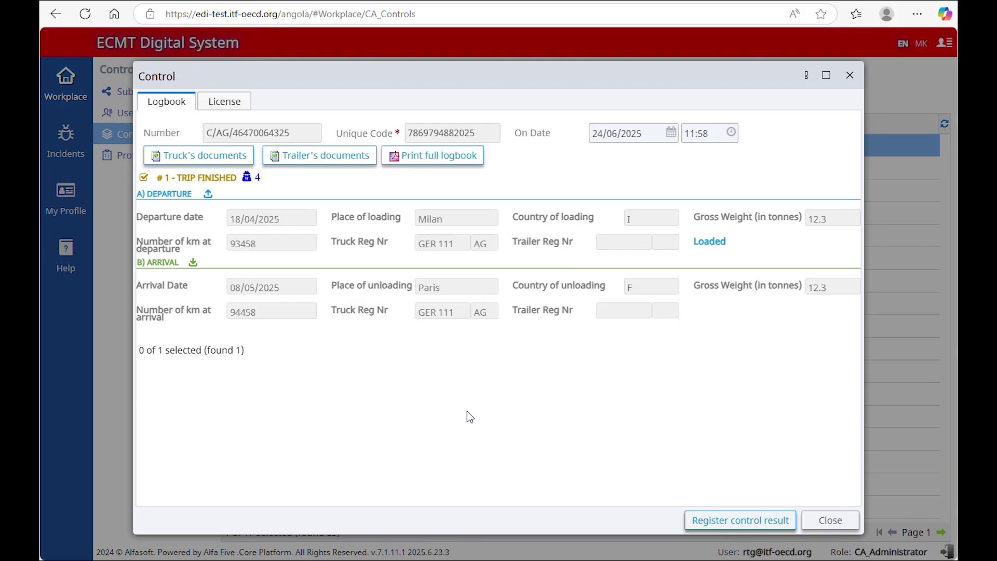
left_click(243, 156)
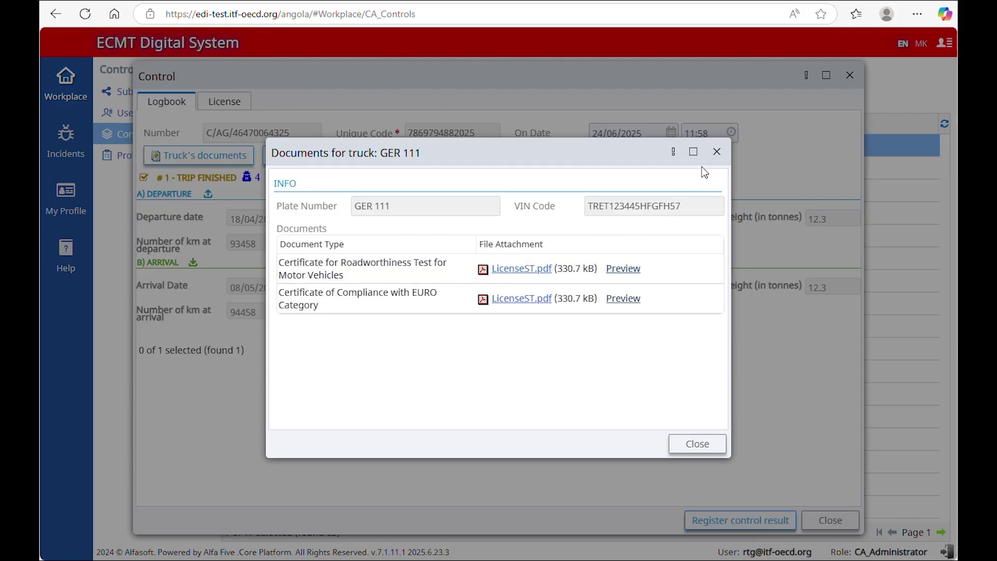
left_click(716, 152)
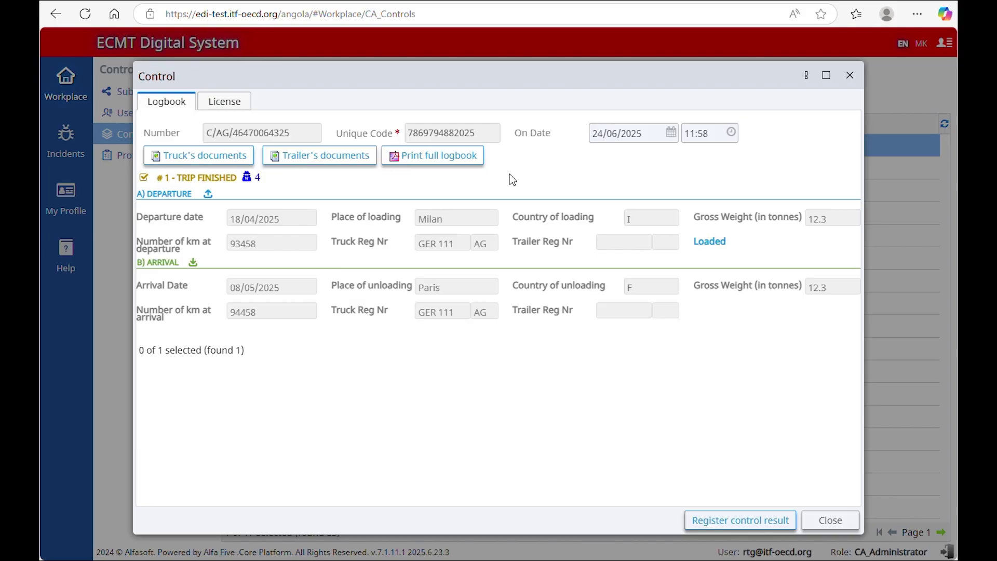
Step: Print the full logbook, then view licence AG 10003 (Annual, Euro VI, Available)
left_click(433, 155)
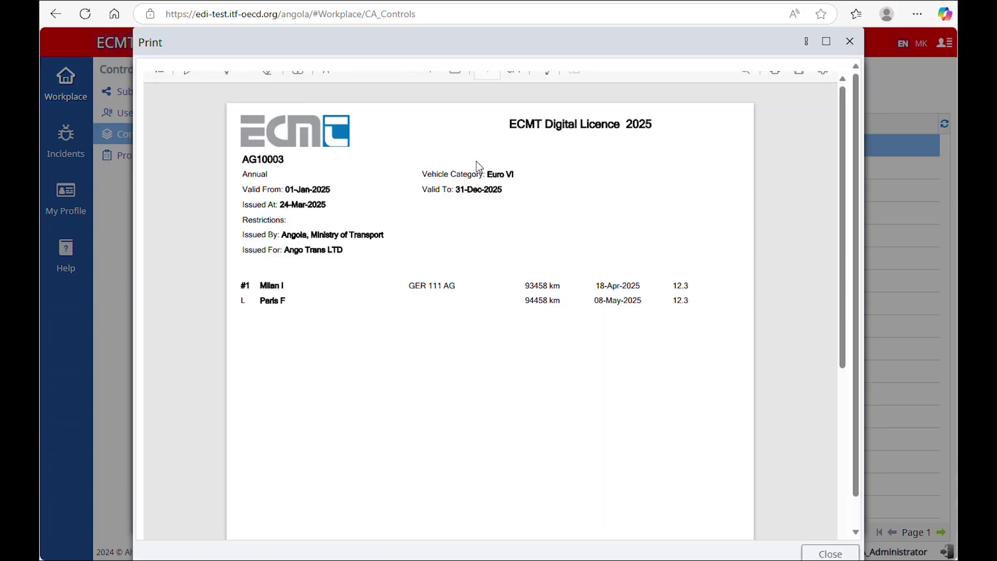
left_click(774, 84)
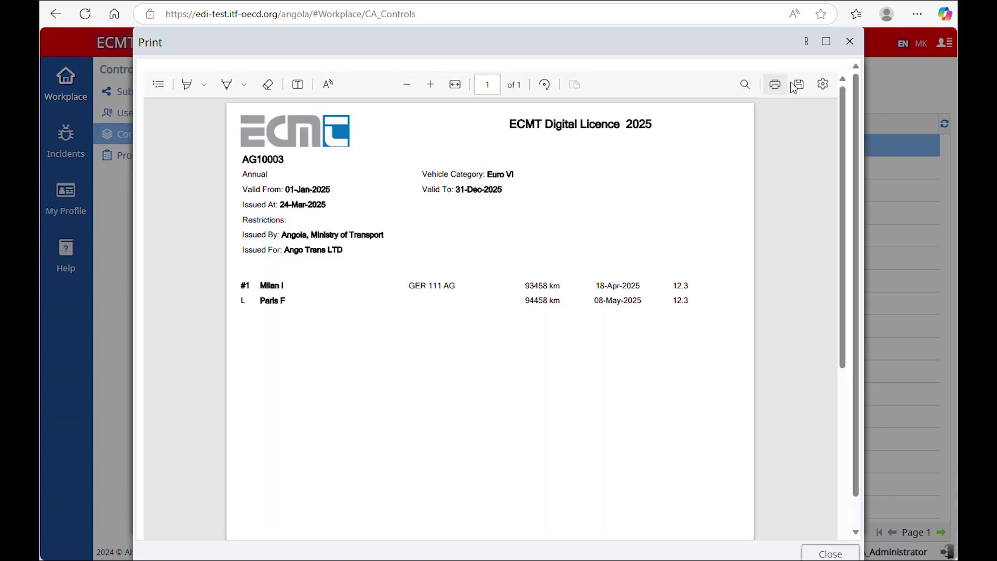
left_click(850, 41)
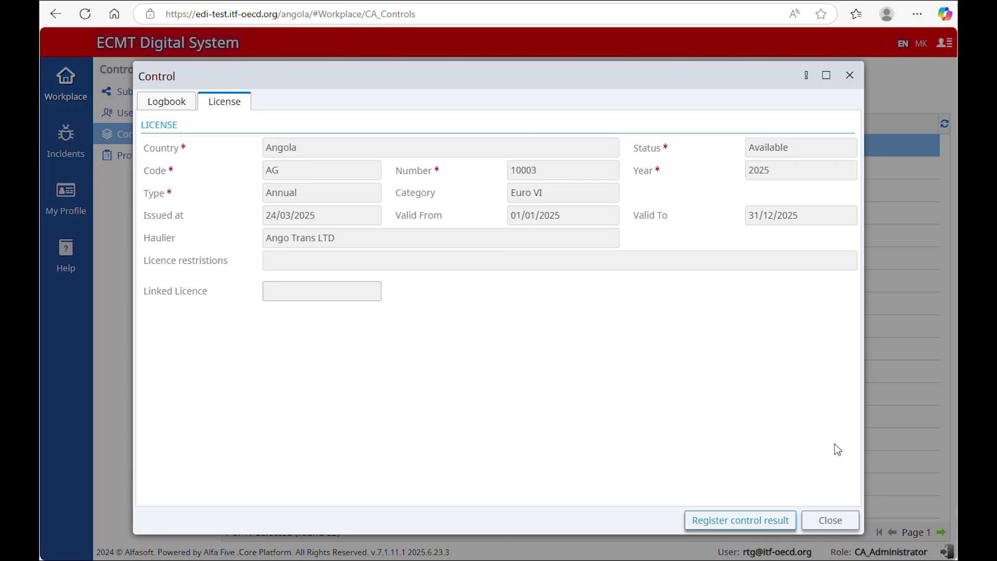
left_click(835, 521)
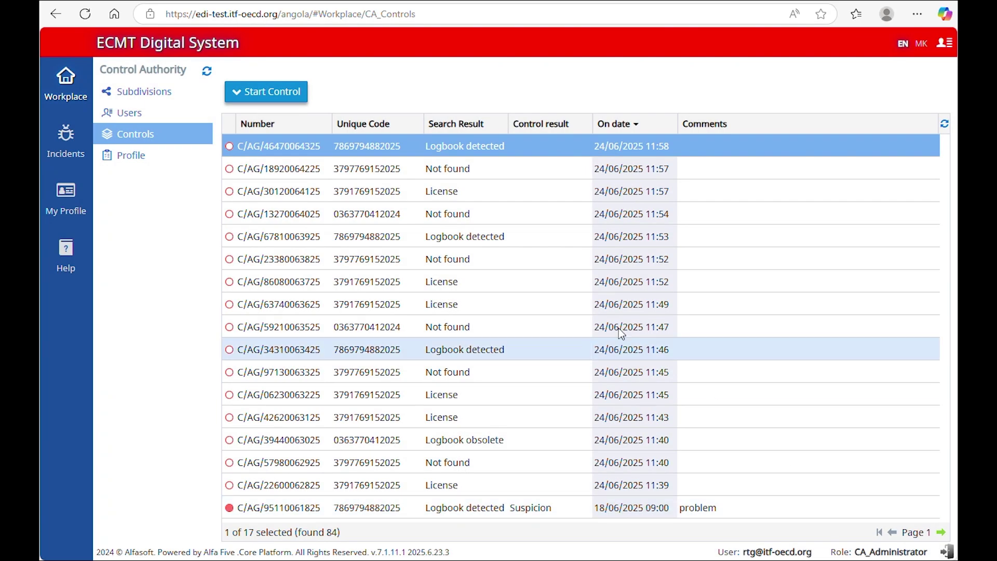
left_click(266, 91)
key("ctrl+v")
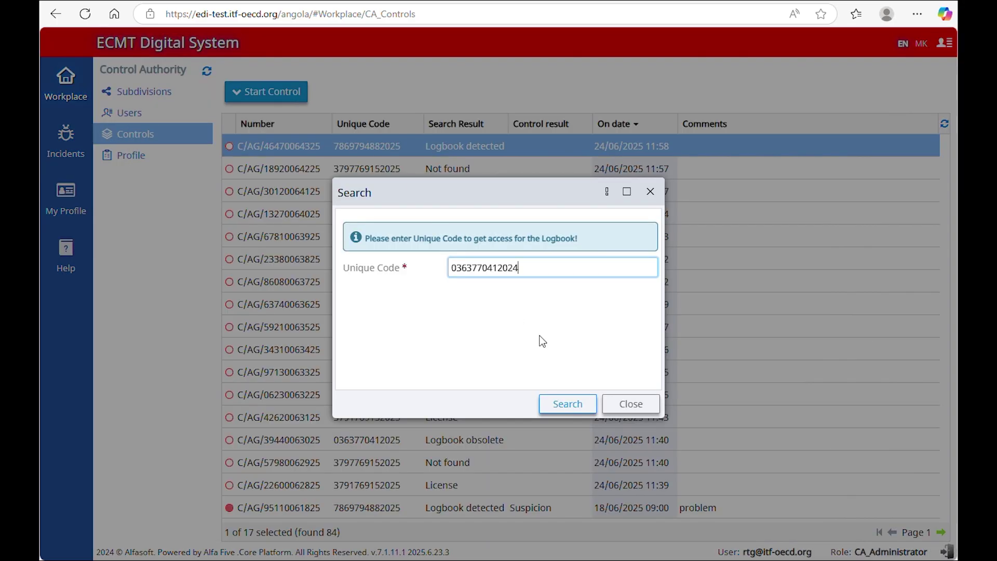
left_click(574, 404)
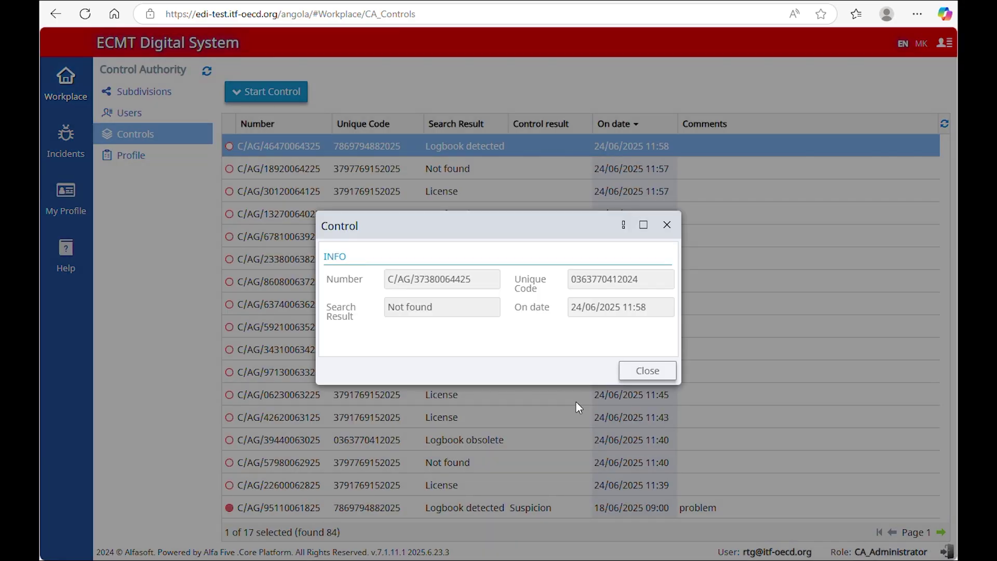
left_click(667, 379)
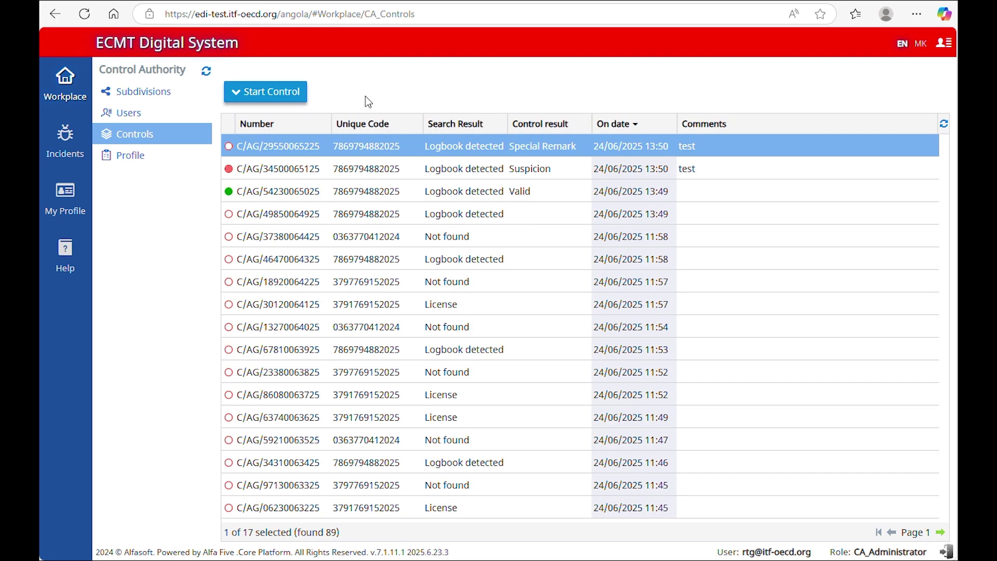
left_click(267, 95)
key("ctrl+v")
left_click(587, 402)
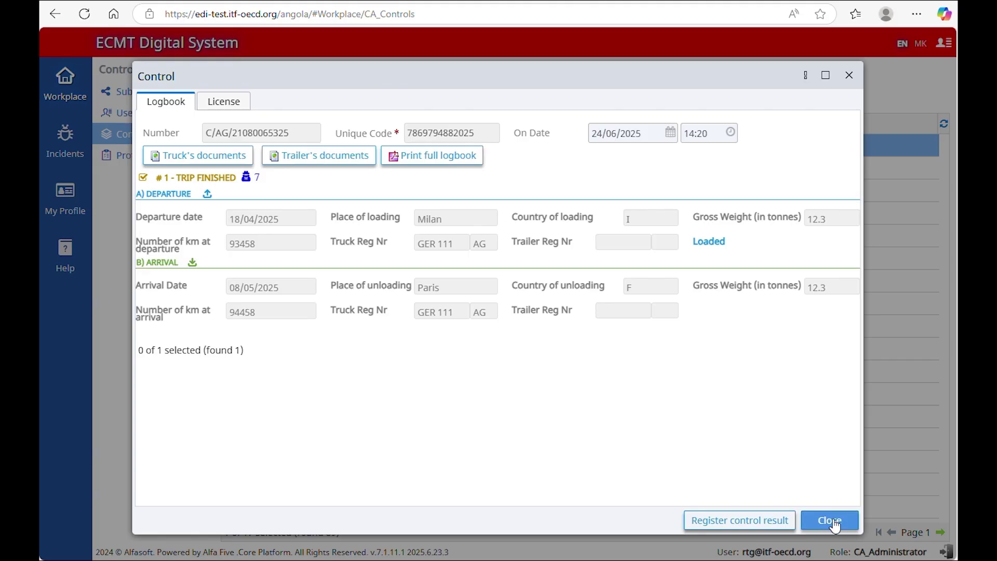
left_click(834, 522)
left_click(260, 95)
key("ctrl+v")
left_click(571, 404)
left_click(753, 525)
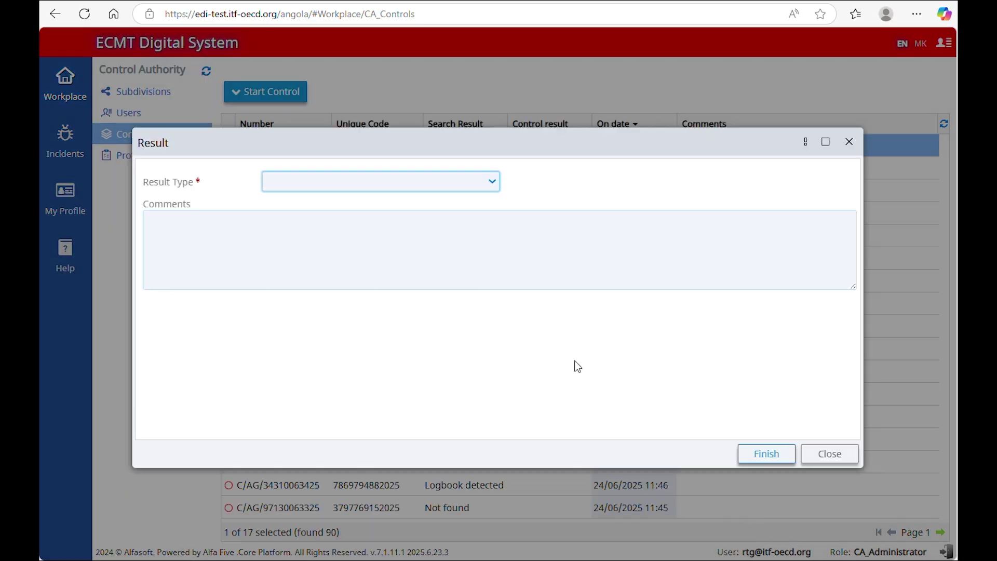
left_click(493, 181)
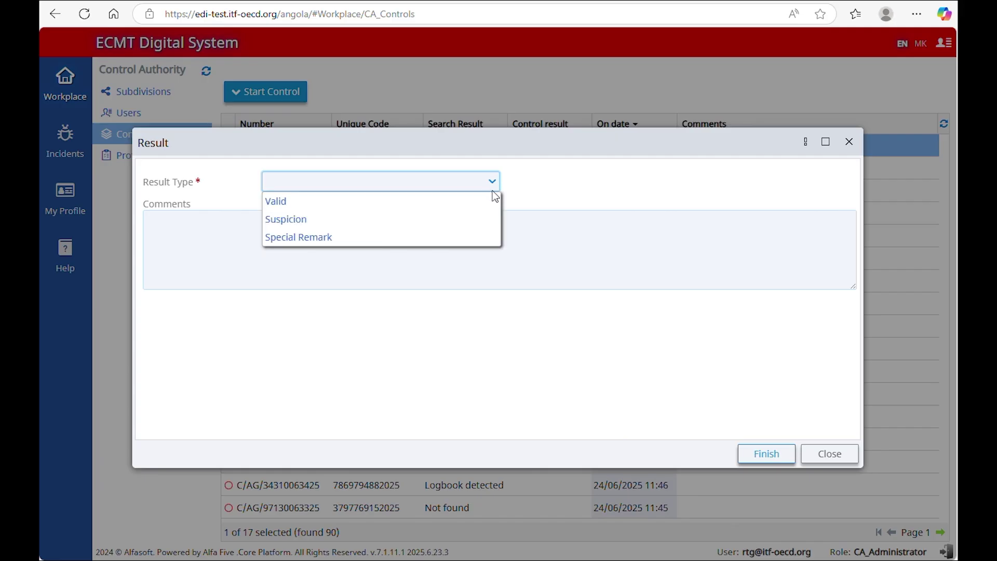
left_click(494, 203)
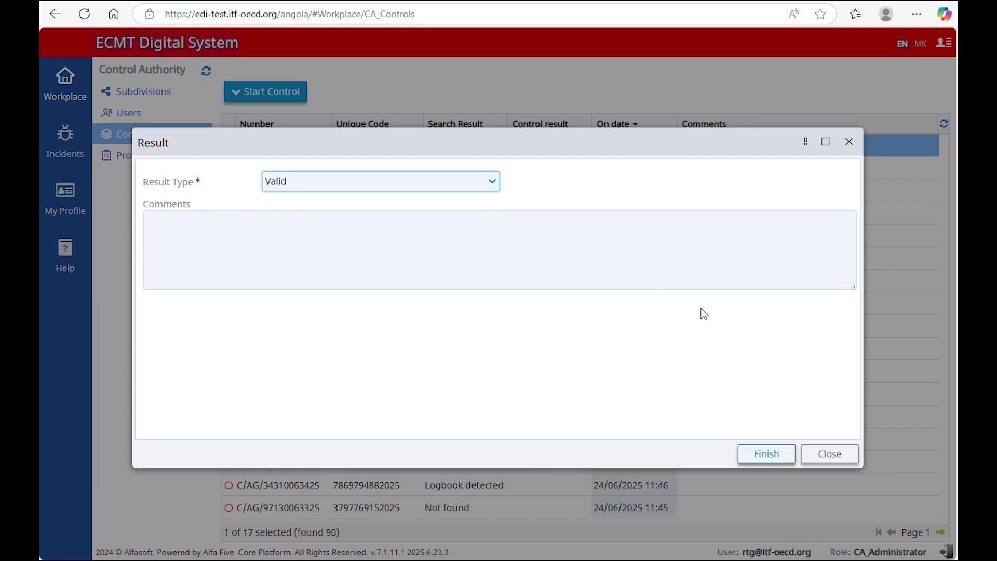
left_click(769, 461)
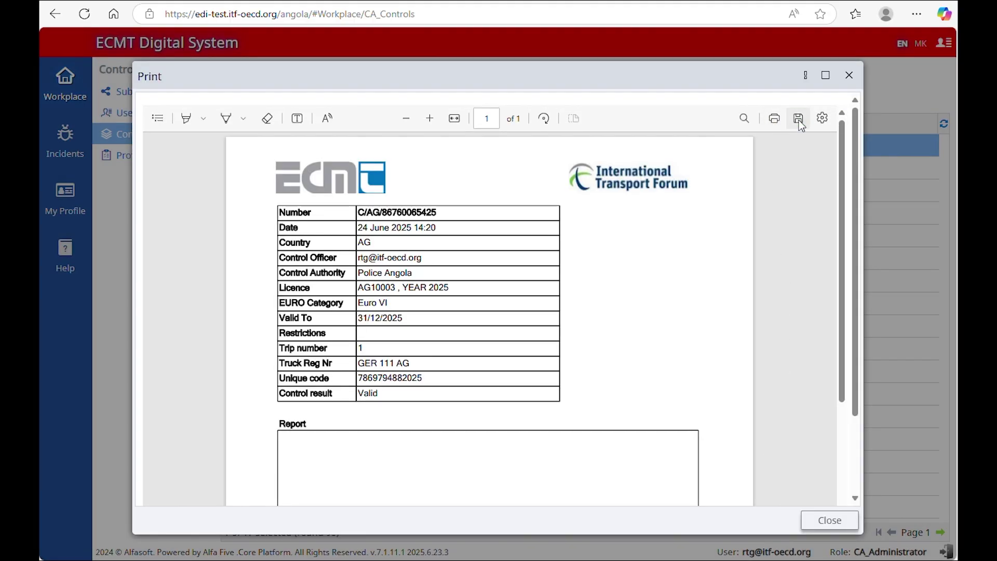
left_click(828, 519)
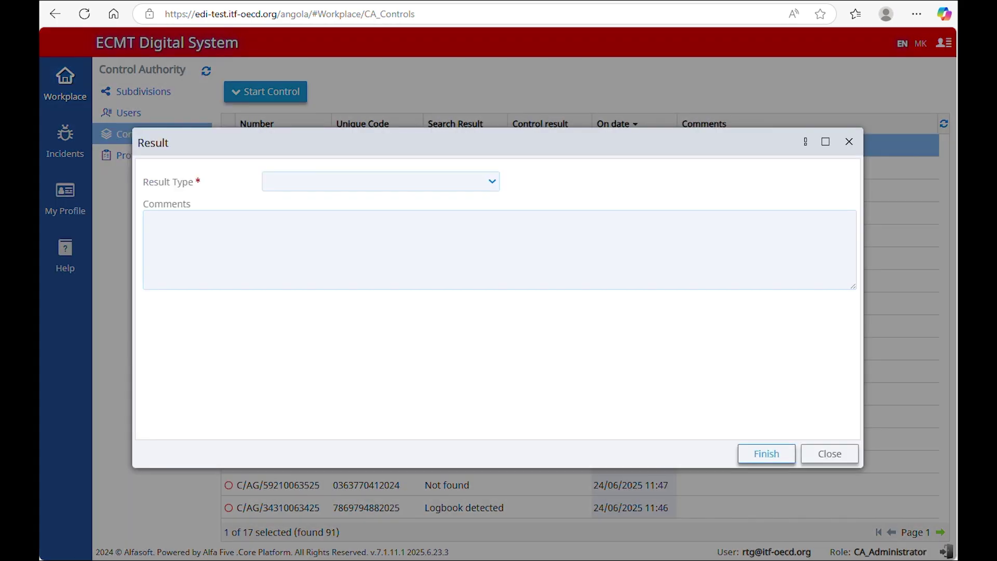
left_click(456, 182)
left_click(452, 216)
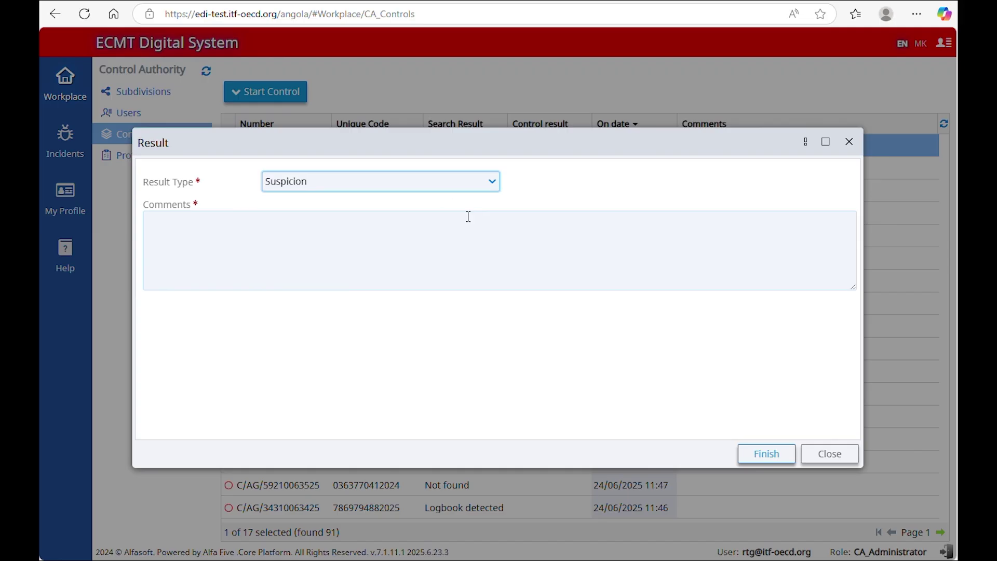
left_click(467, 236)
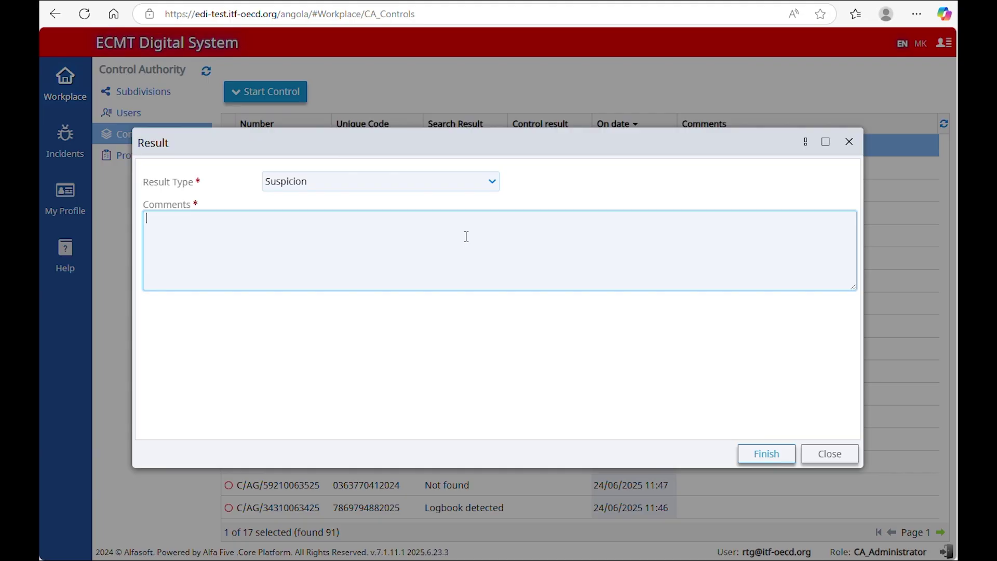
type("test")
left_click(785, 453)
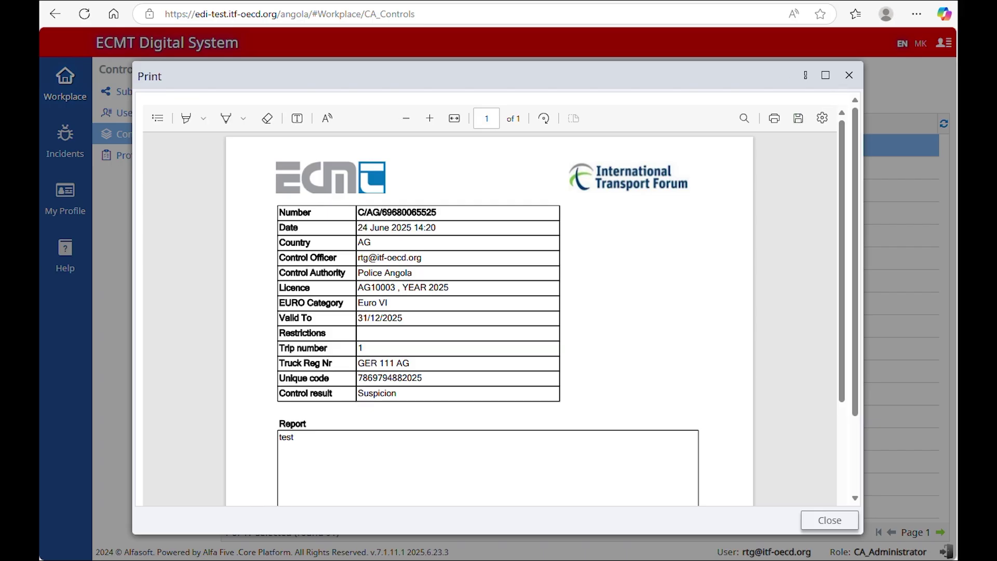
key("Escape")
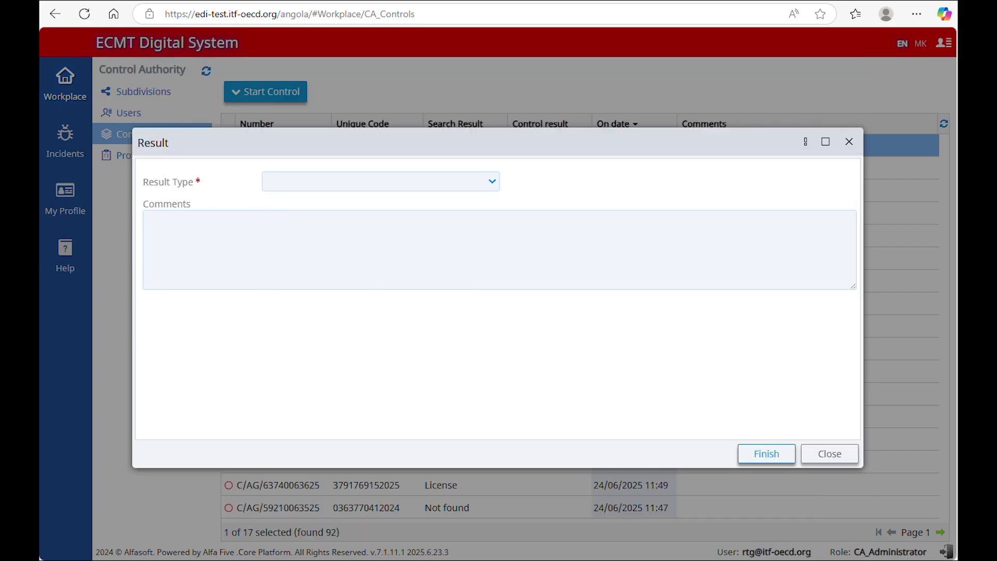
left_click(381, 184)
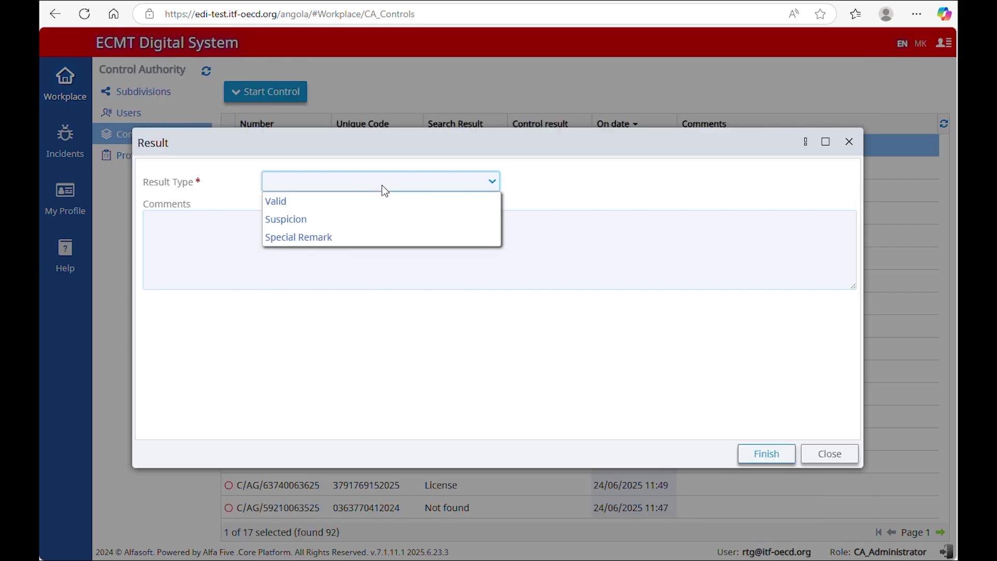
left_click(383, 236)
left_click(362, 239)
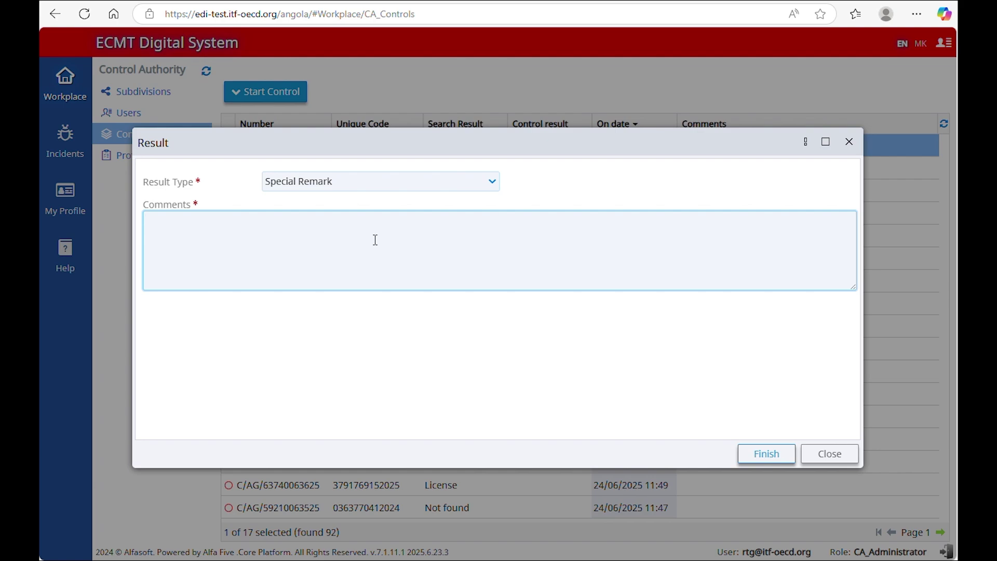
type("test")
left_click(785, 460)
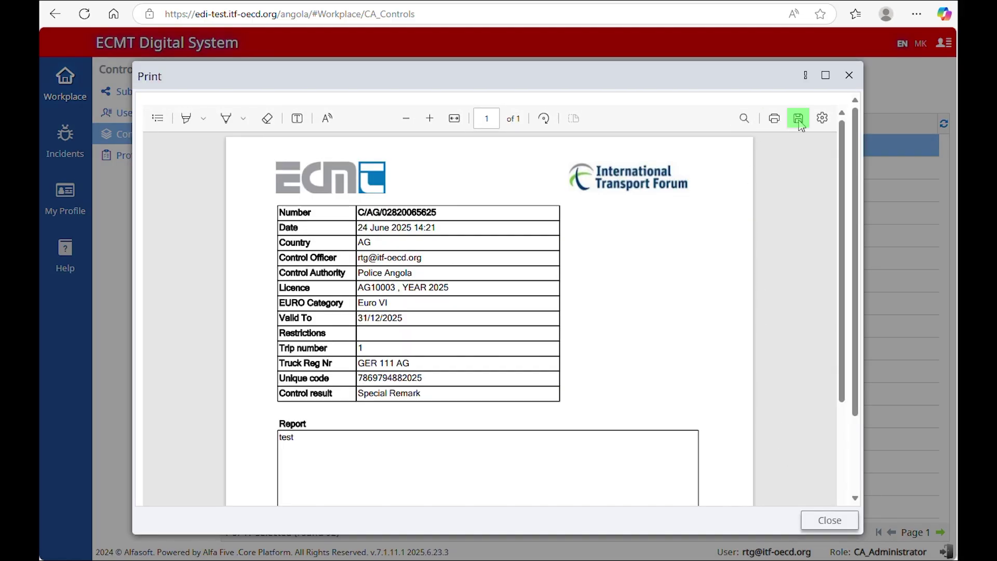
left_click(829, 520)
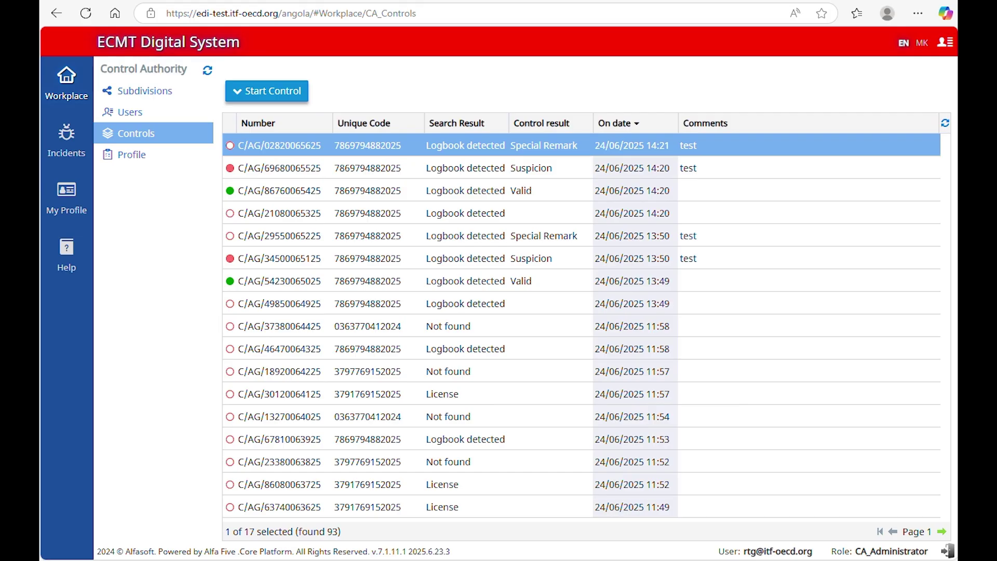
Step: Open the Police Angola Control Authority profile from Workplace
left_click(69, 86)
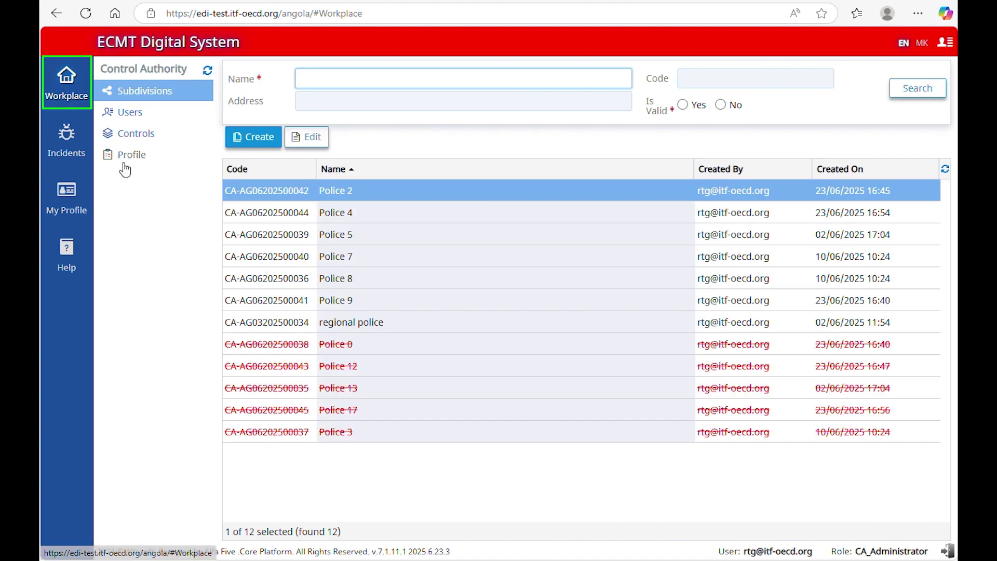
left_click(129, 157)
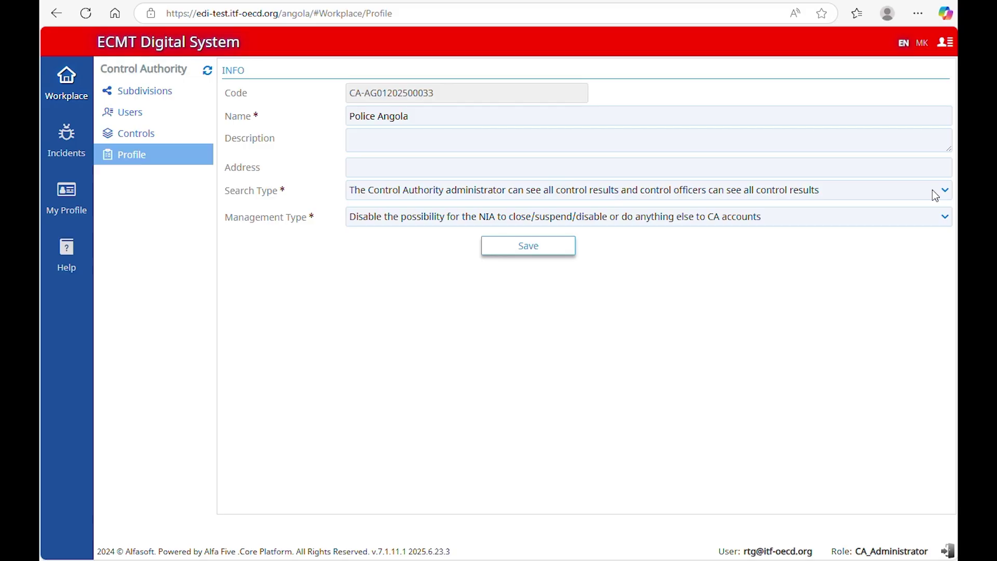
Step: Set Police Angola's search type so administrators see no results and officers only their own, and save
left_click(933, 191)
left_click(932, 230)
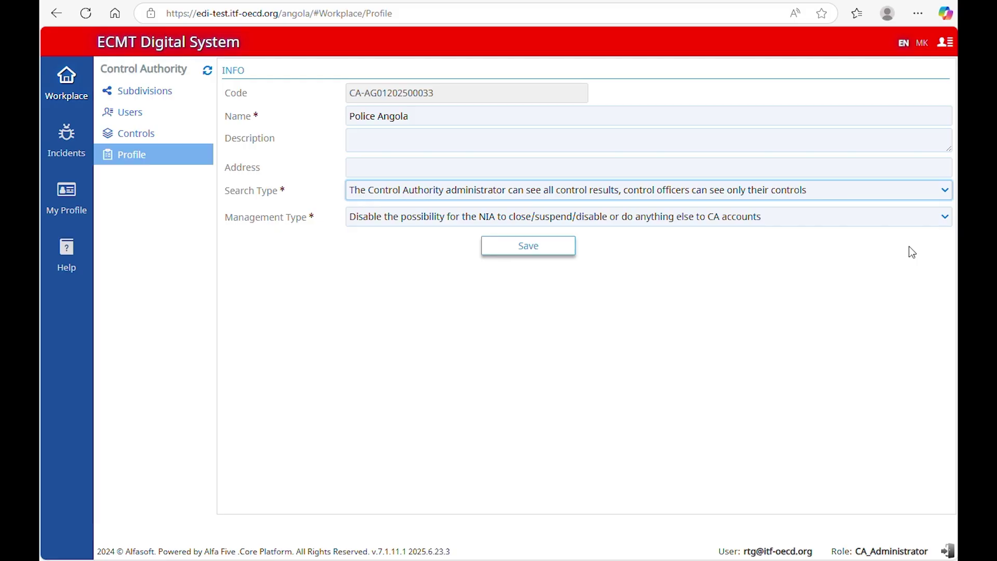
left_click(928, 191)
left_click(931, 245)
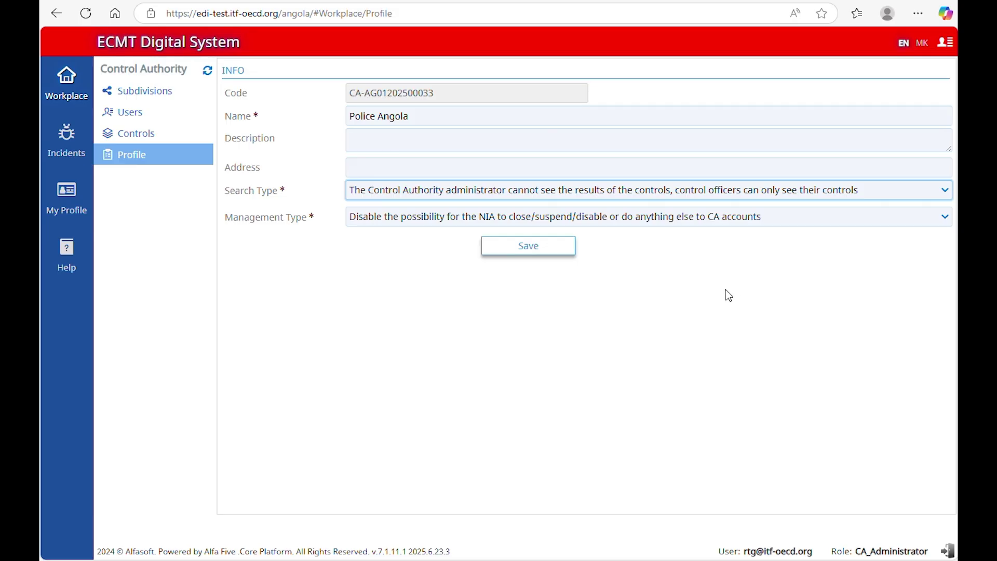
left_click(550, 250)
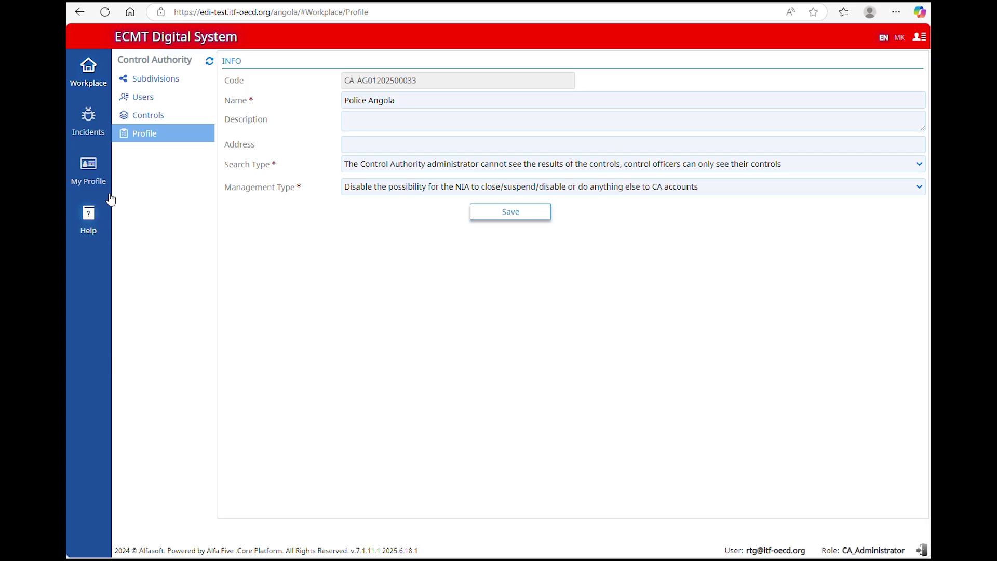
Step: Start a new incident of type Request for clarification
left_click(88, 119)
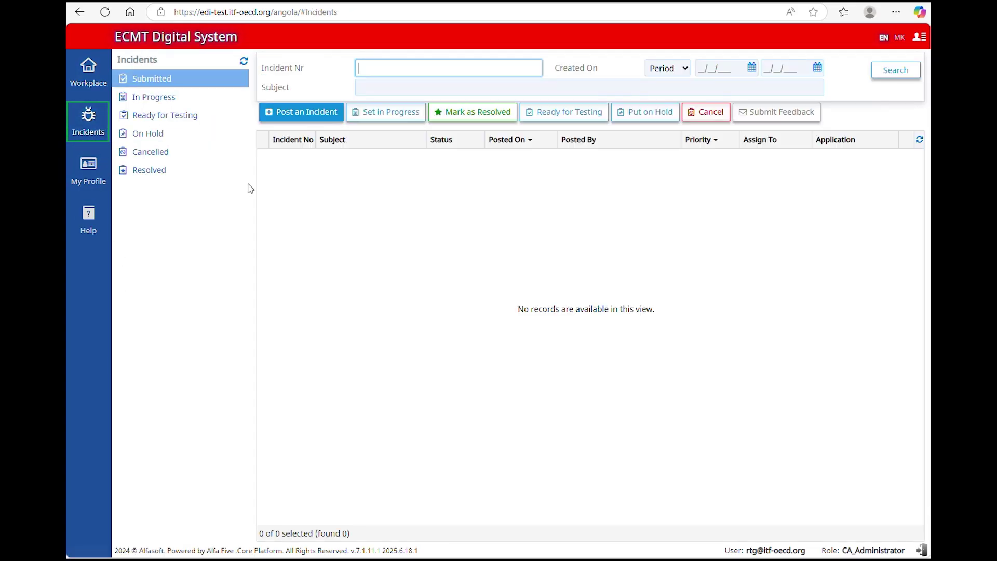
left_click(303, 111)
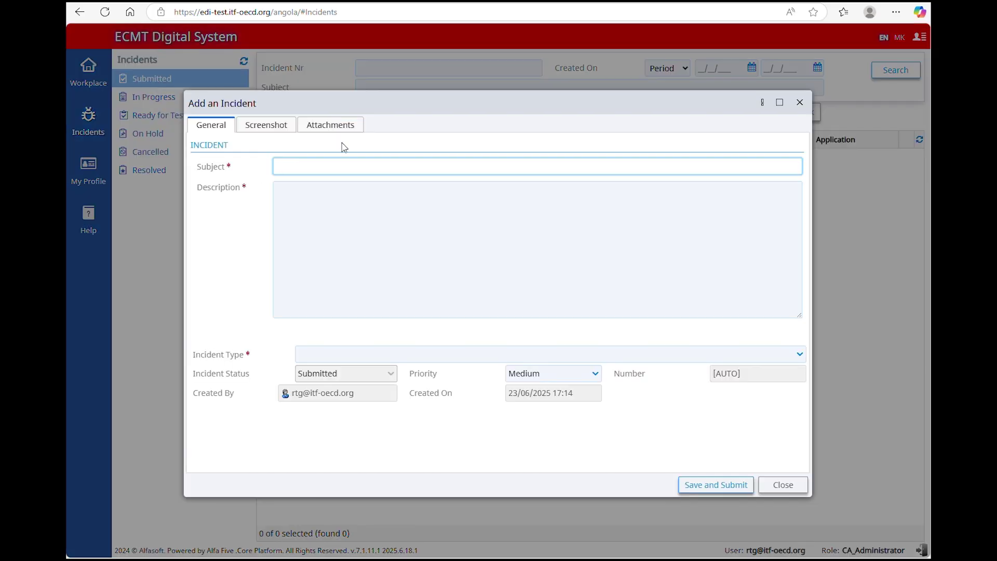
left_click(416, 357)
left_click(420, 369)
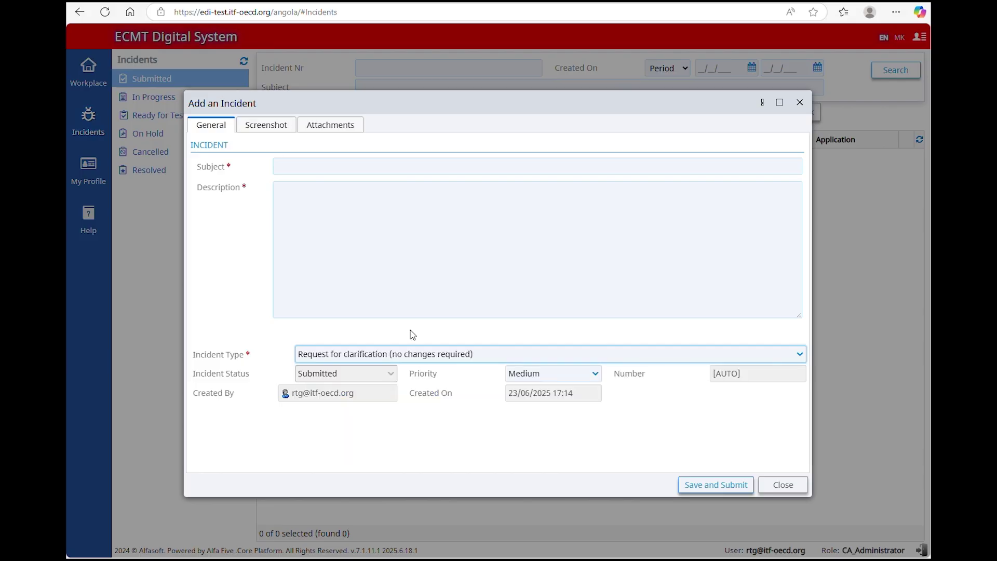
Step: Submit the incident with subject 't' and description 'test', then view the Help manuals
left_click(339, 165)
type("t")
left_click(354, 218)
type("test")
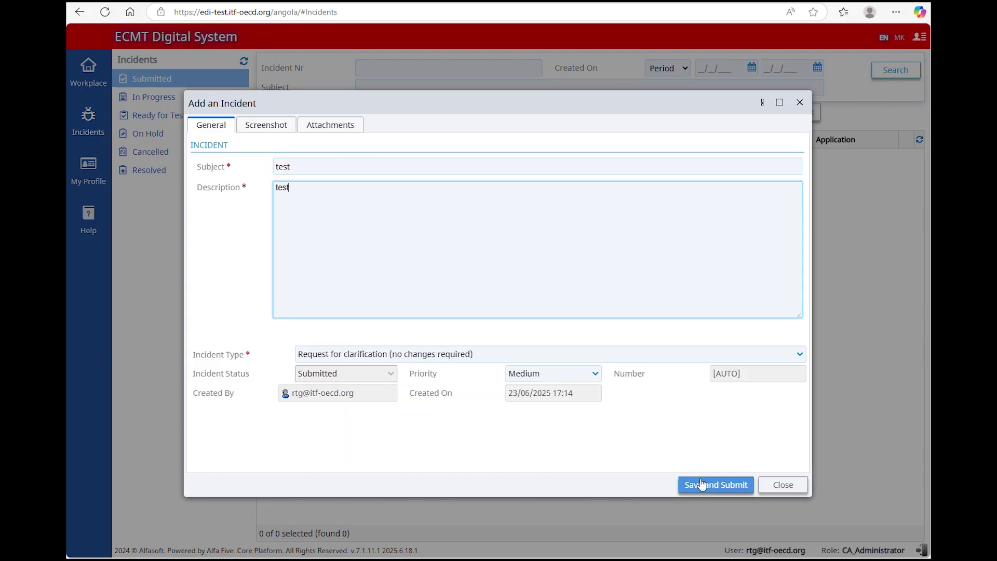
left_click(709, 487)
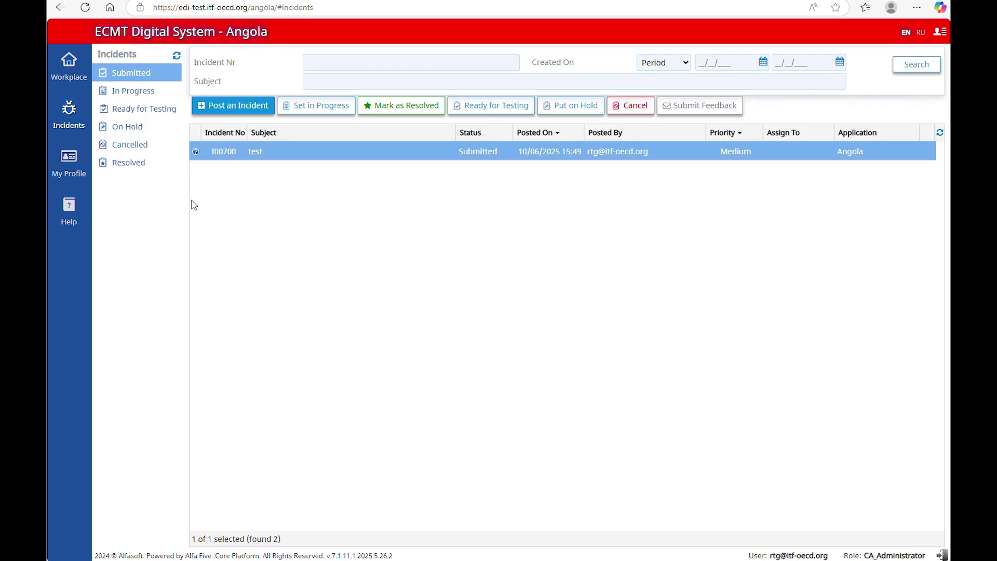
left_click(69, 213)
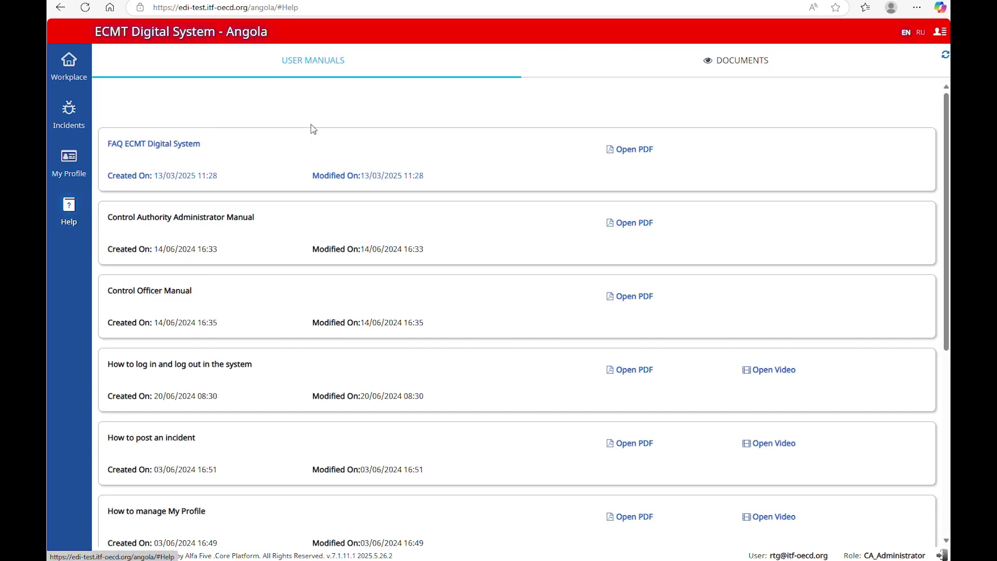